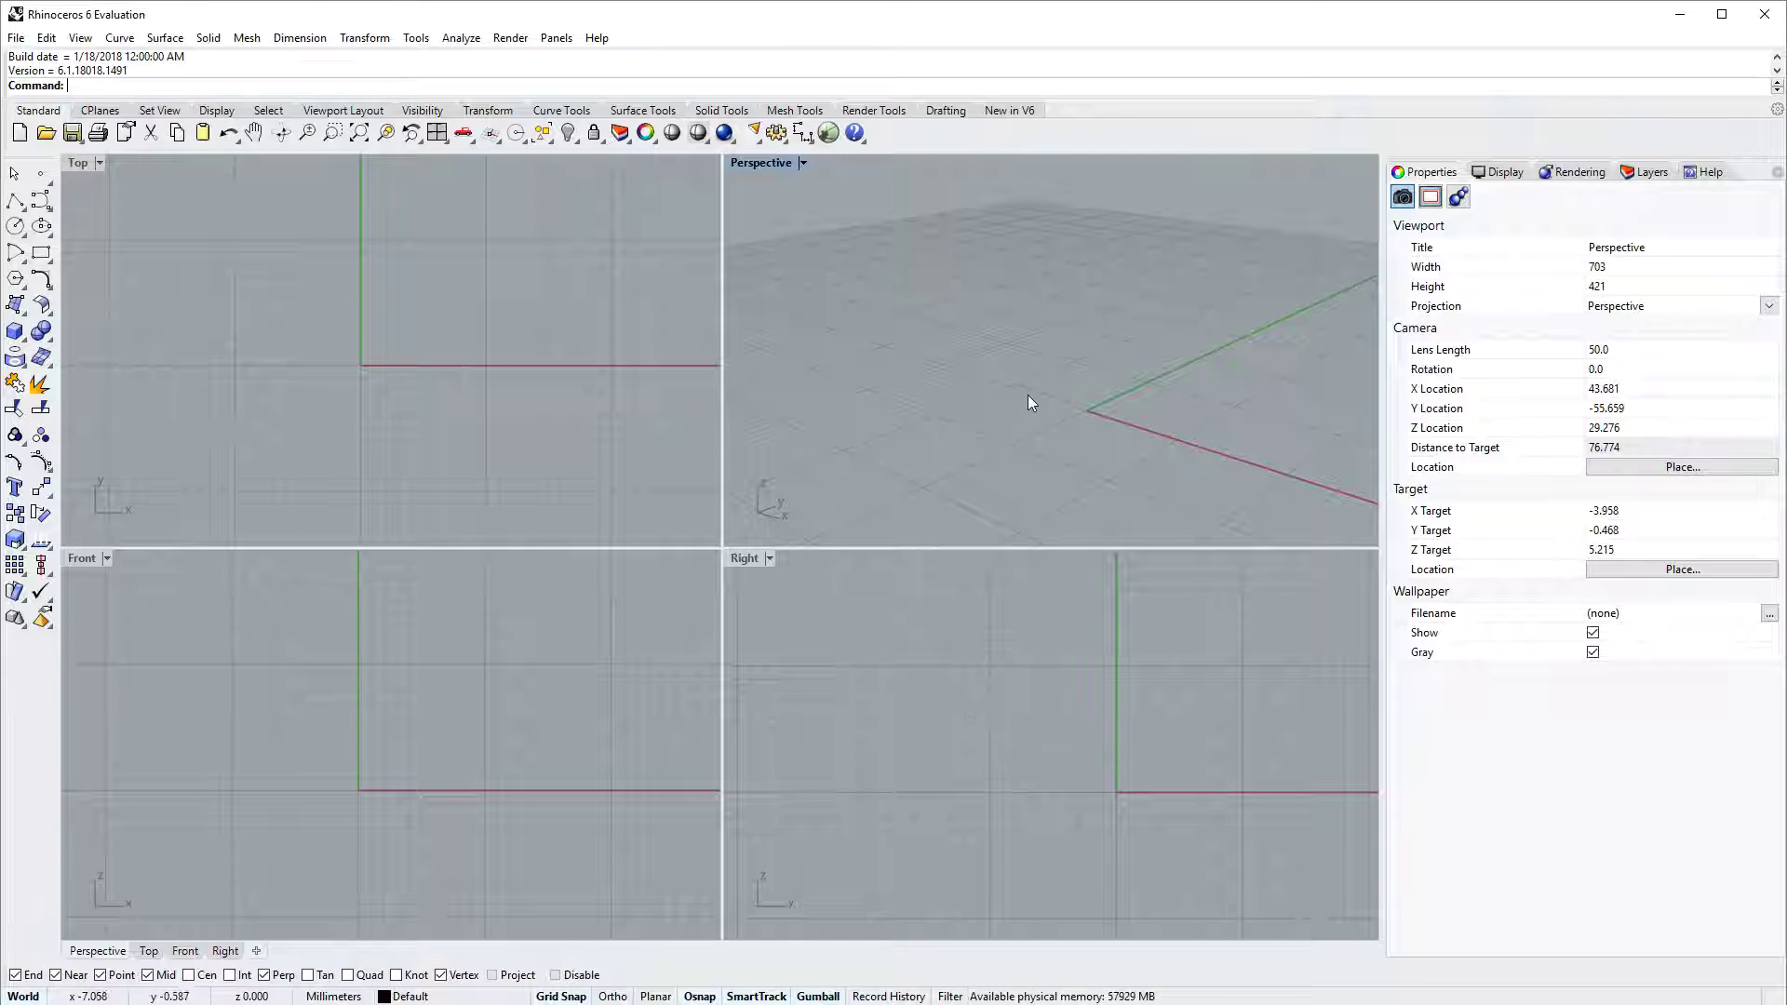
Step: Try orbiting and zooming the Perspective view and panning and zooming the Top, Front and Right views
right_drag(963, 411, 921, 425)
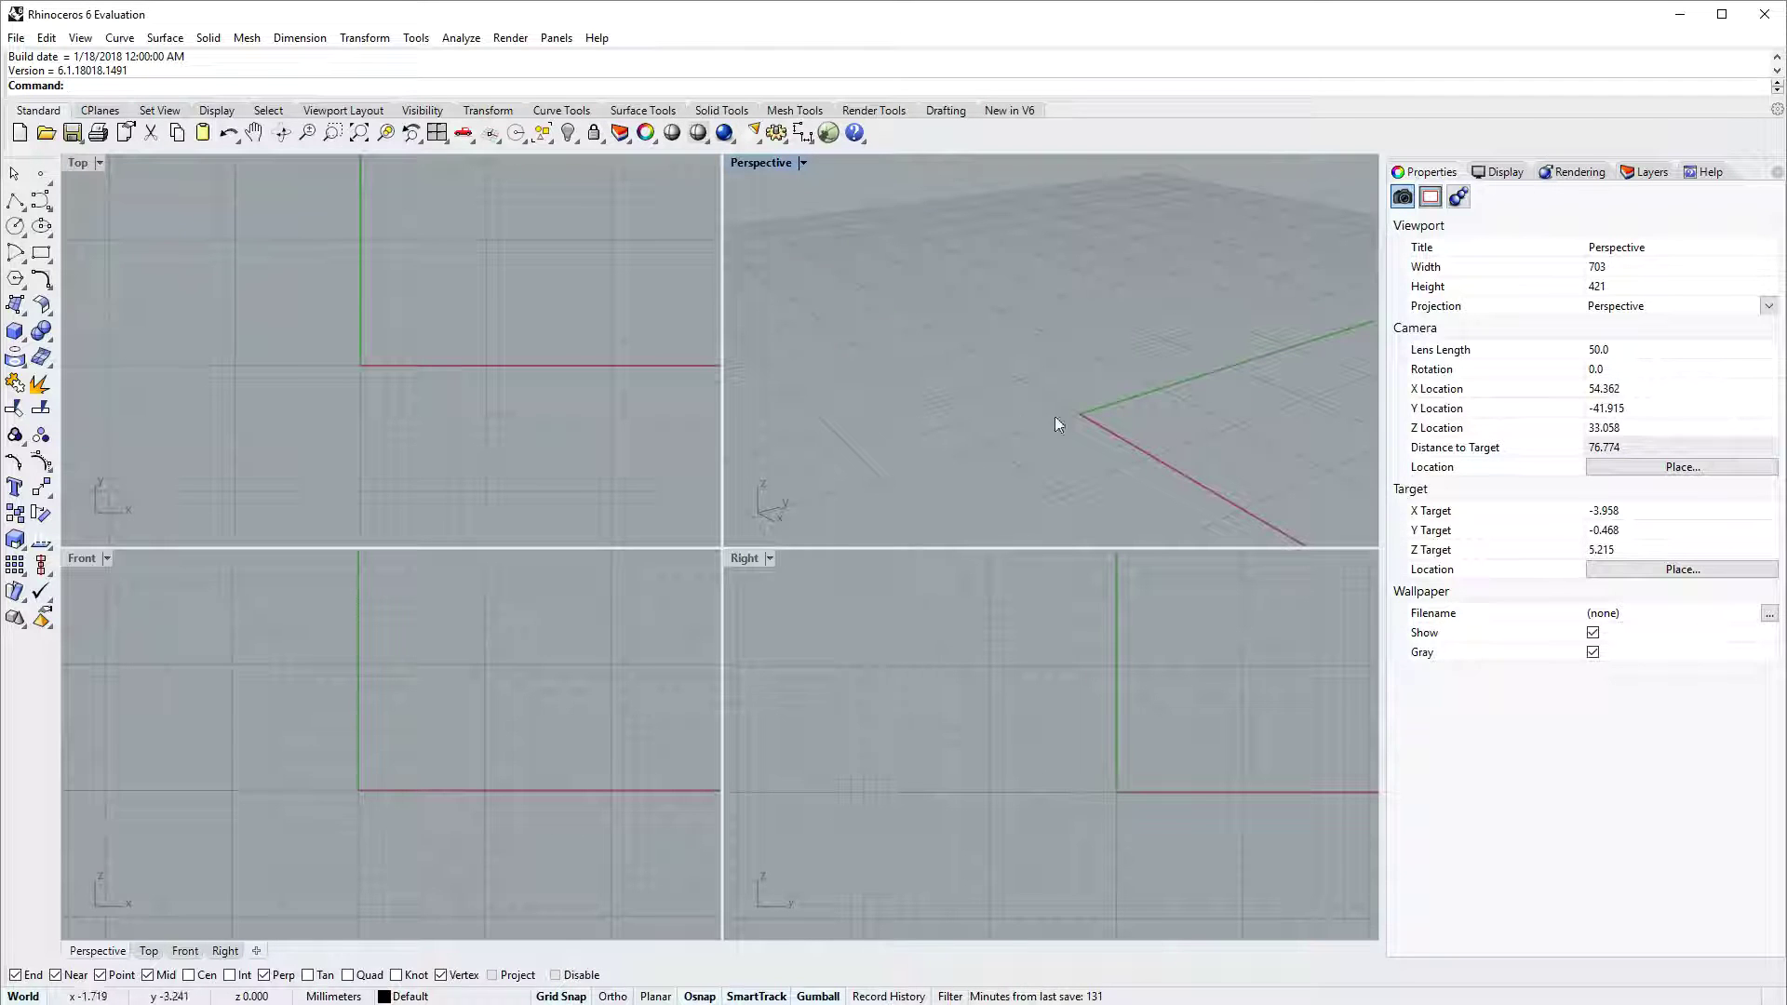
mouse_move(1069, 391)
ctrl+right_down()
mouse_move(1061, 444)
mouse_move(1081, 366)
mouse_move(1053, 367)
mouse_move(1195, 366)
mouse_move(1063, 367)
ctrl+right_up()
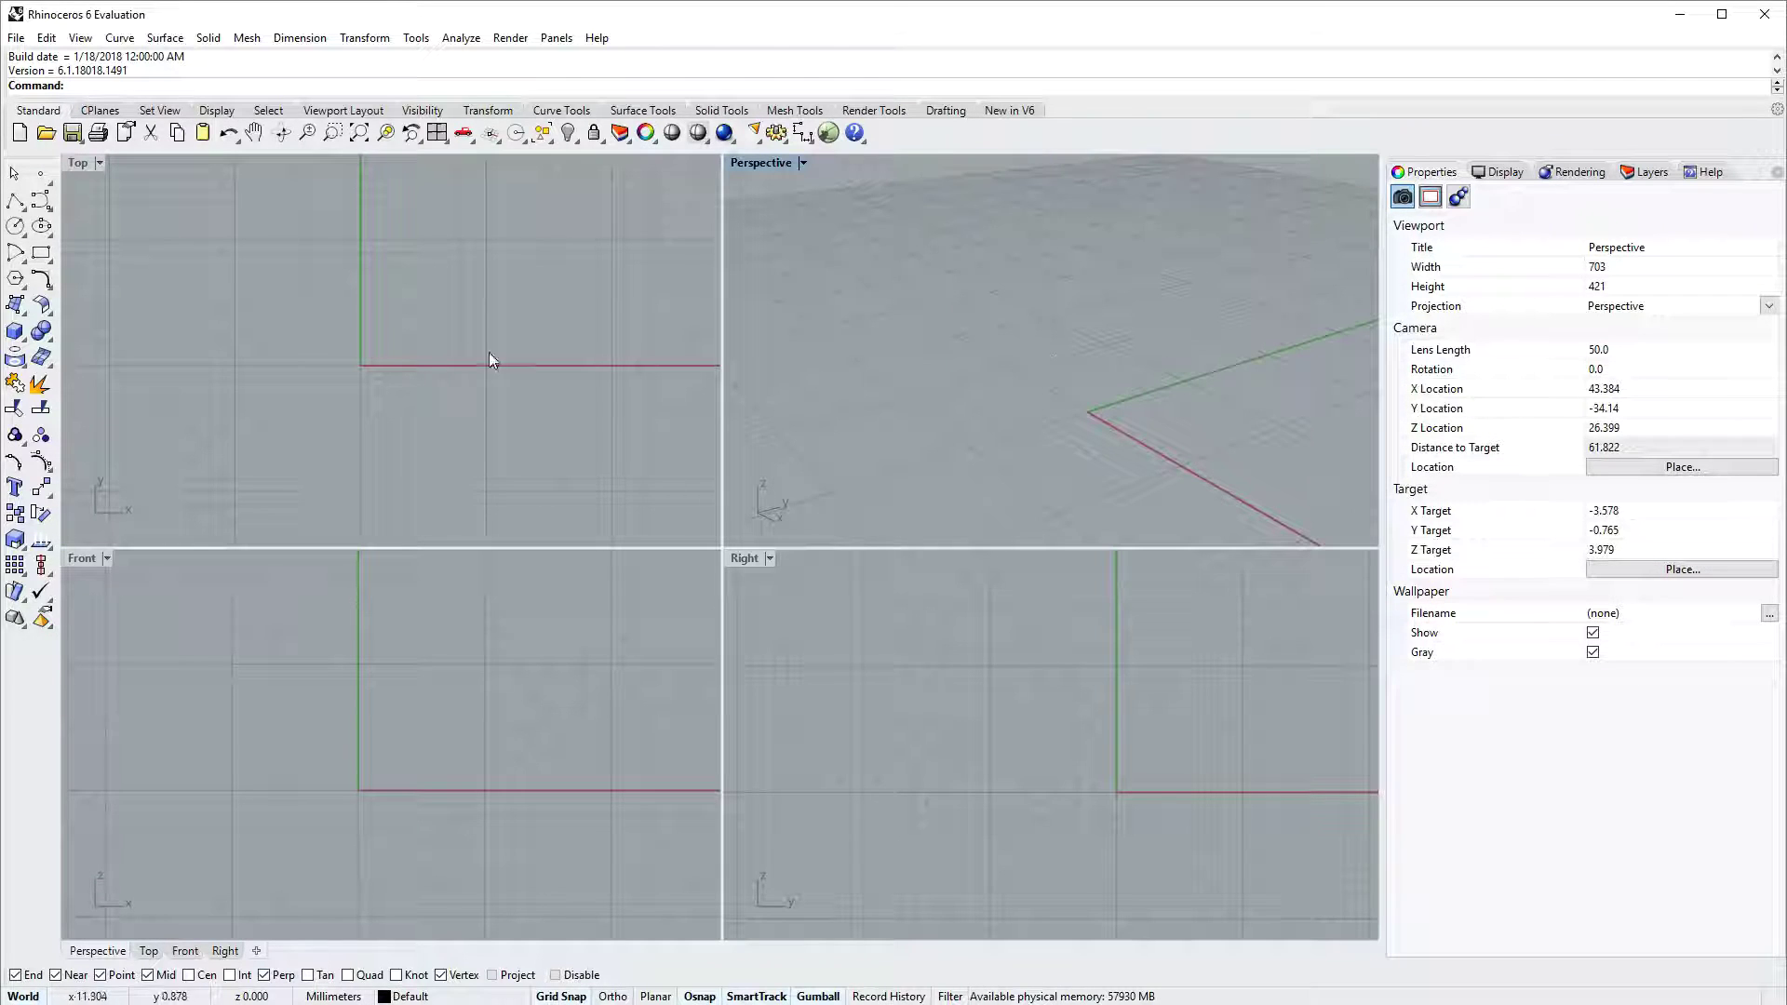
right_drag(327, 348, 354, 403)
right_drag(393, 734, 396, 731)
right_drag(1093, 779, 1137, 778)
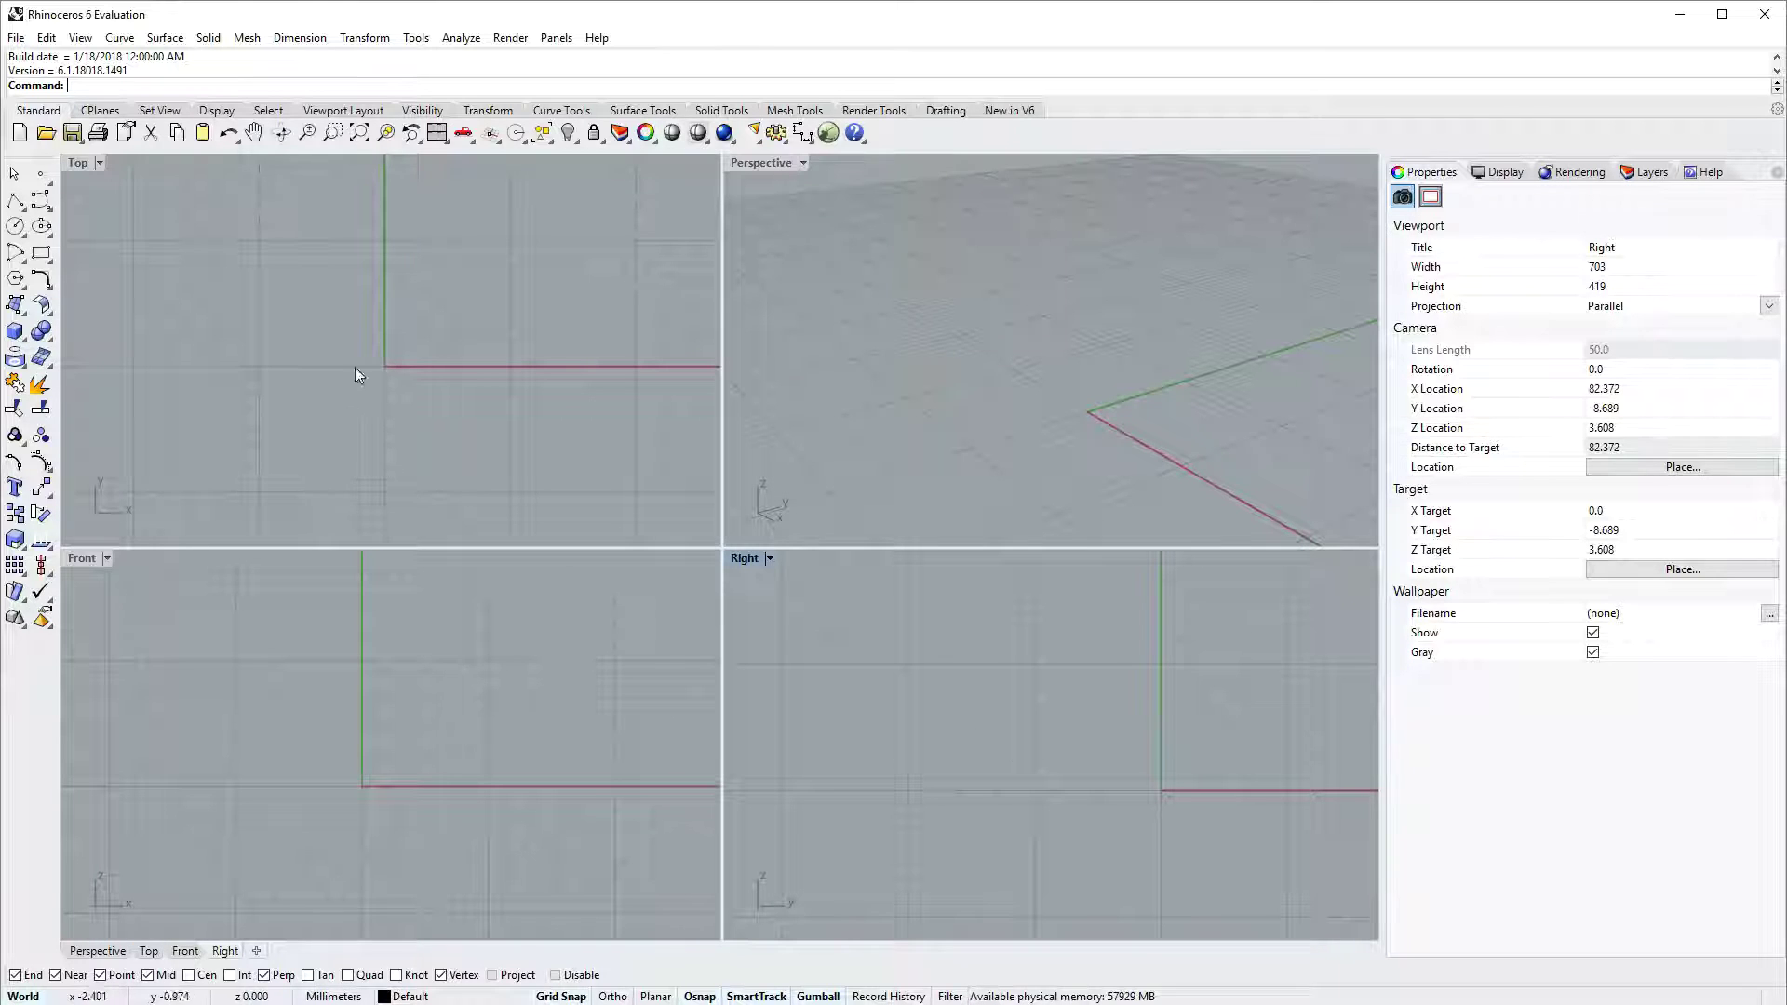
mouse_move(399, 366)
ctrl+right_down()
mouse_move(407, 410)
mouse_move(415, 332)
mouse_move(422, 379)
mouse_move(394, 382)
mouse_move(416, 360)
mouse_move(399, 379)
ctrl+right_up()
right_drag(474, 649, 491, 657)
Step: Maximize the Perspective viewport and cycle through the Top, Front and Right views, returning to Perspective
click(856, 266)
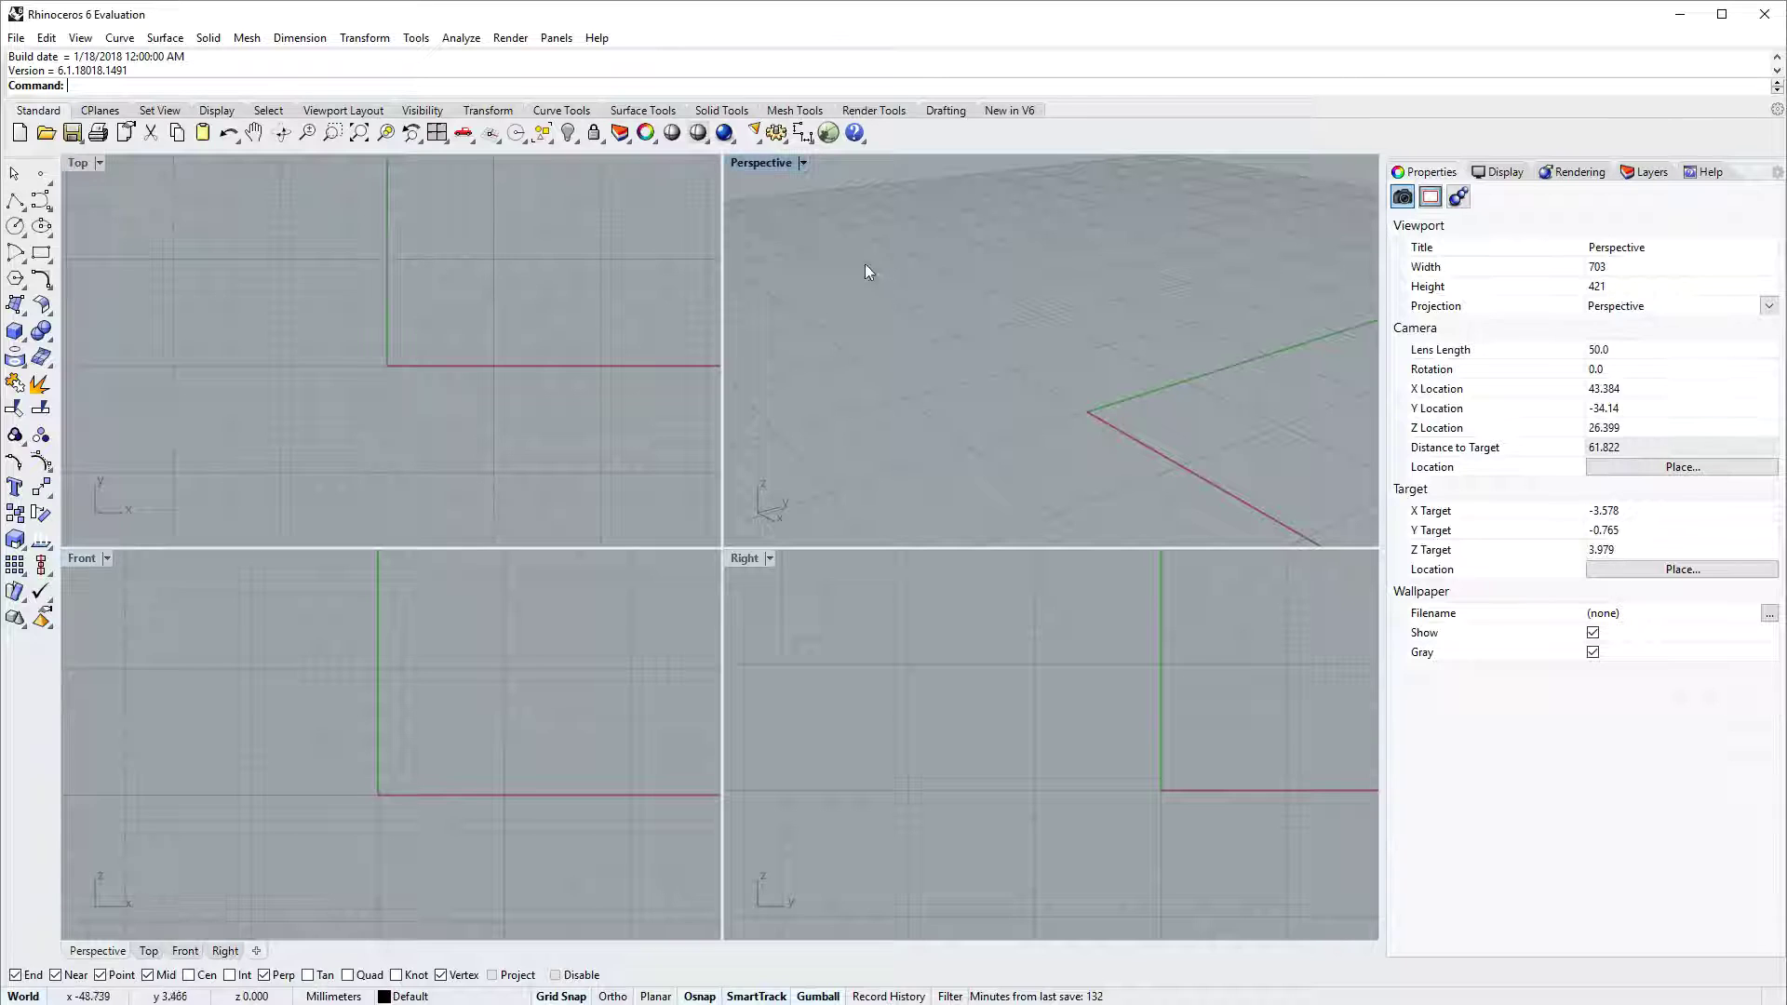
double_click(762, 163)
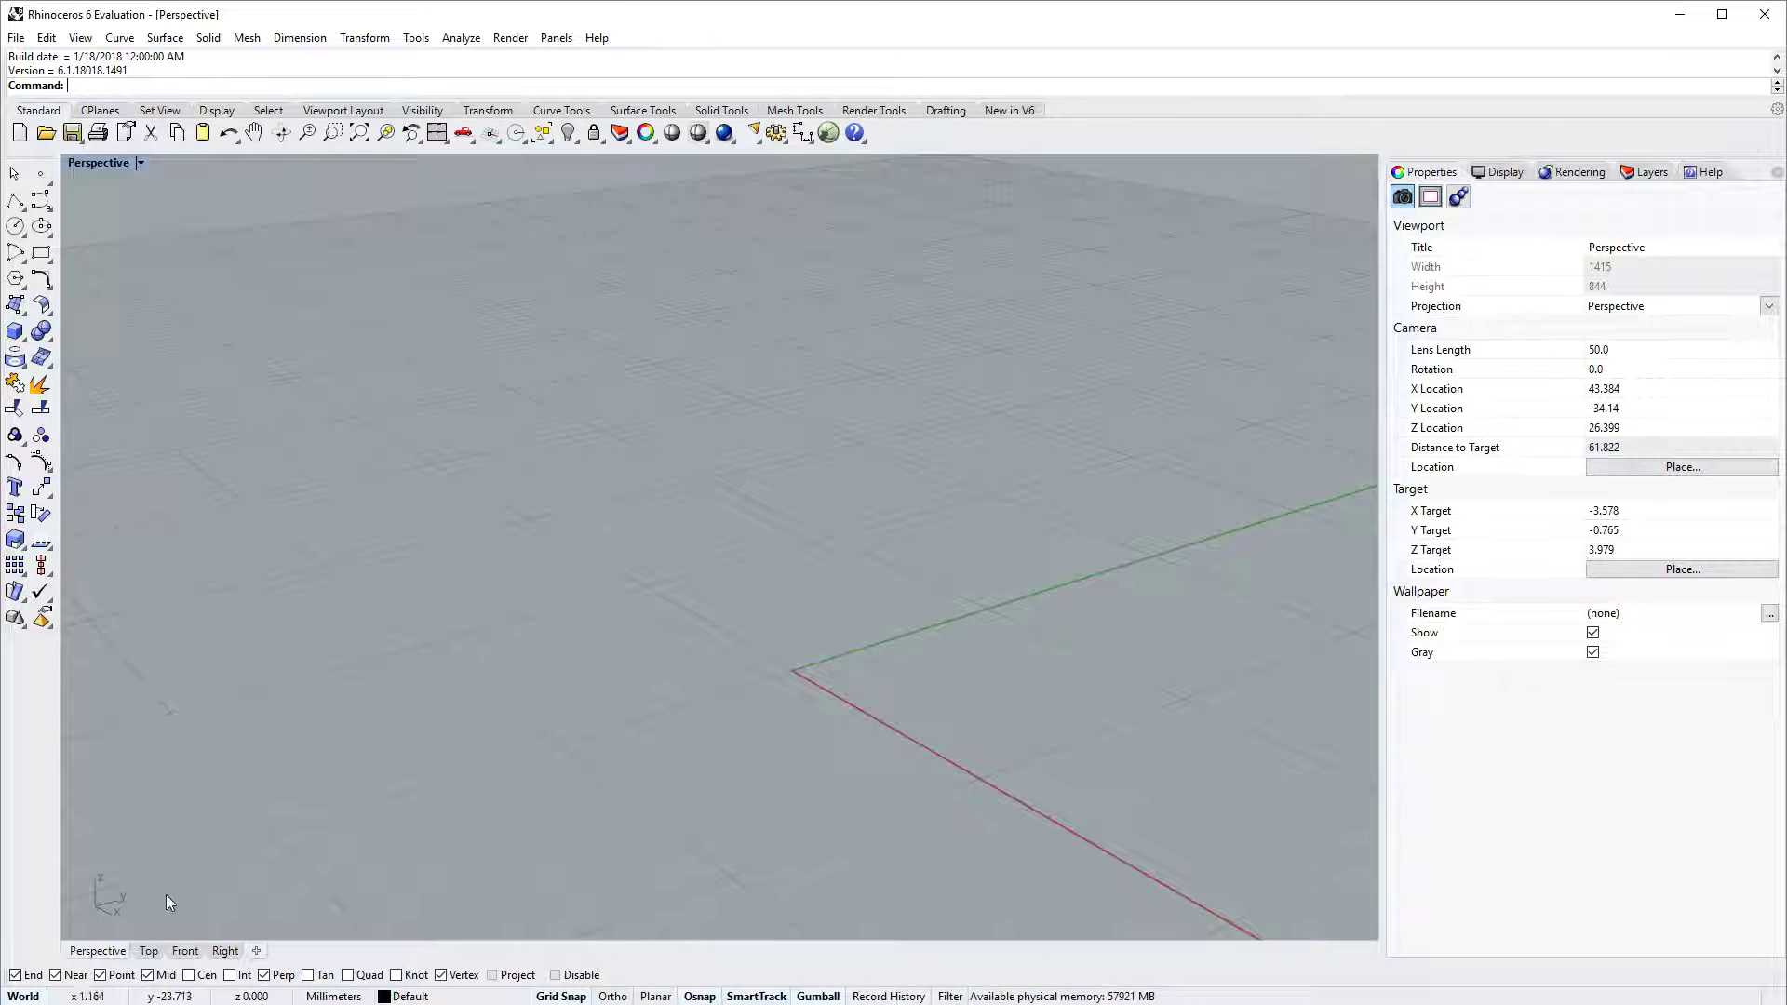
click(149, 952)
click(186, 952)
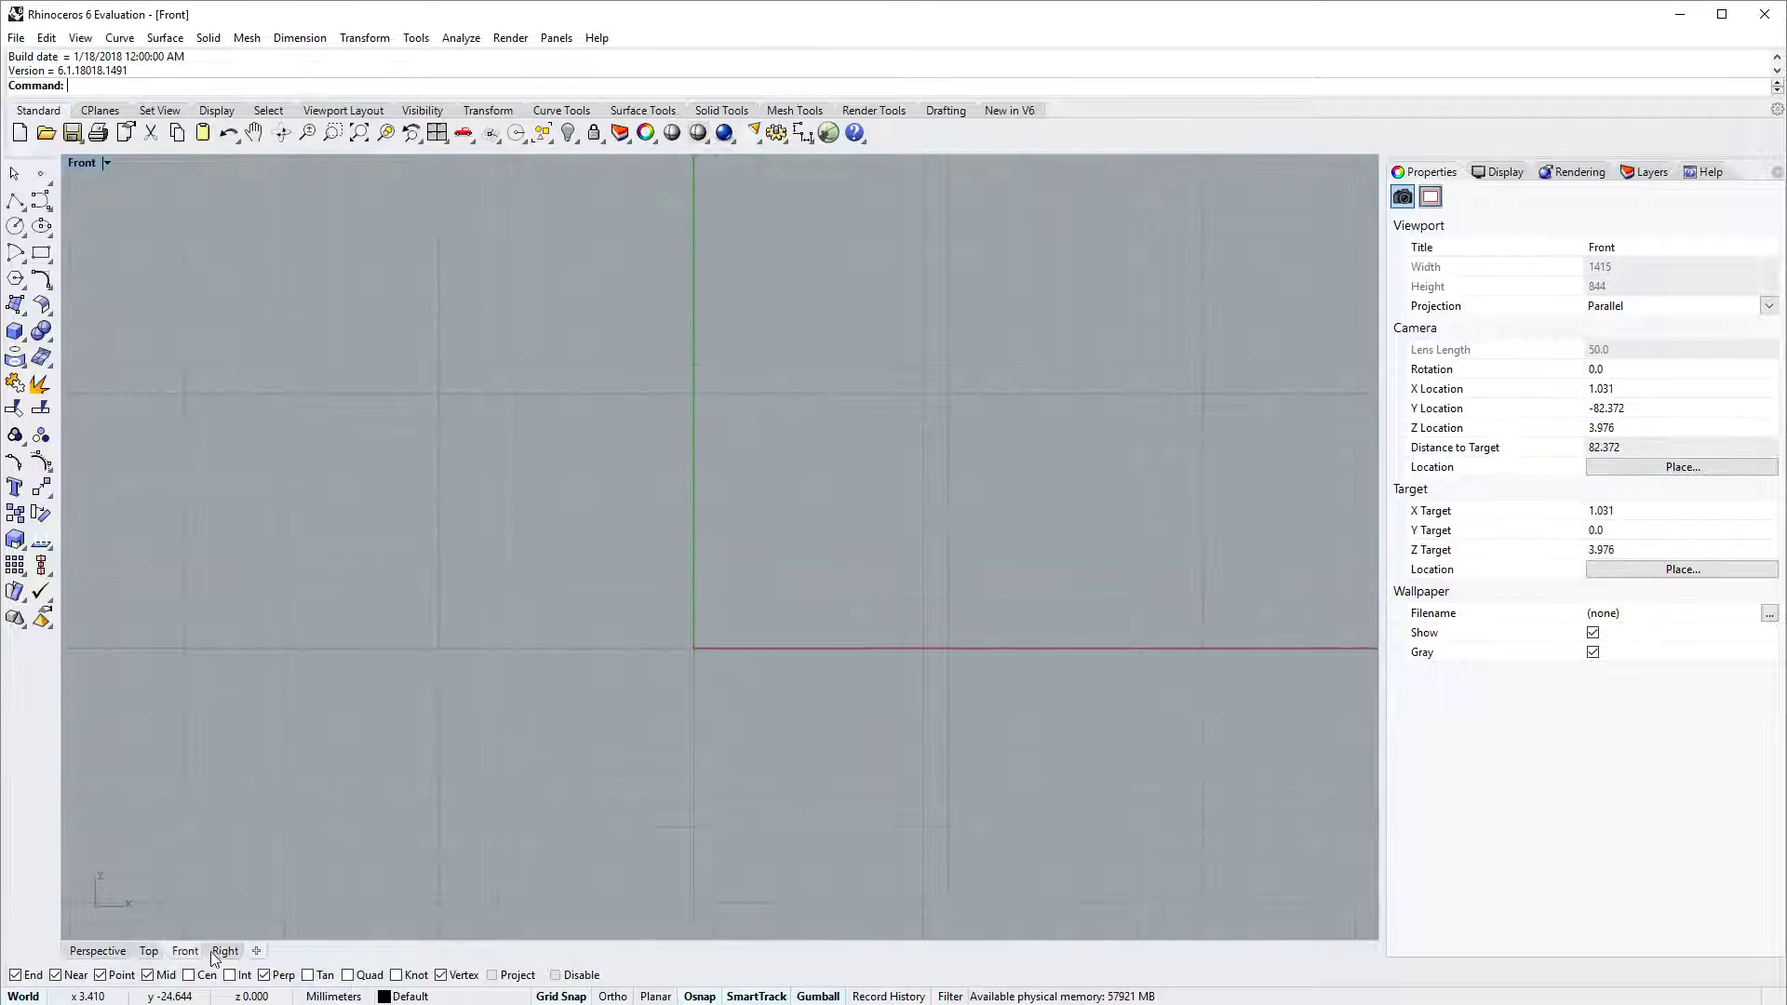
click(225, 951)
click(98, 951)
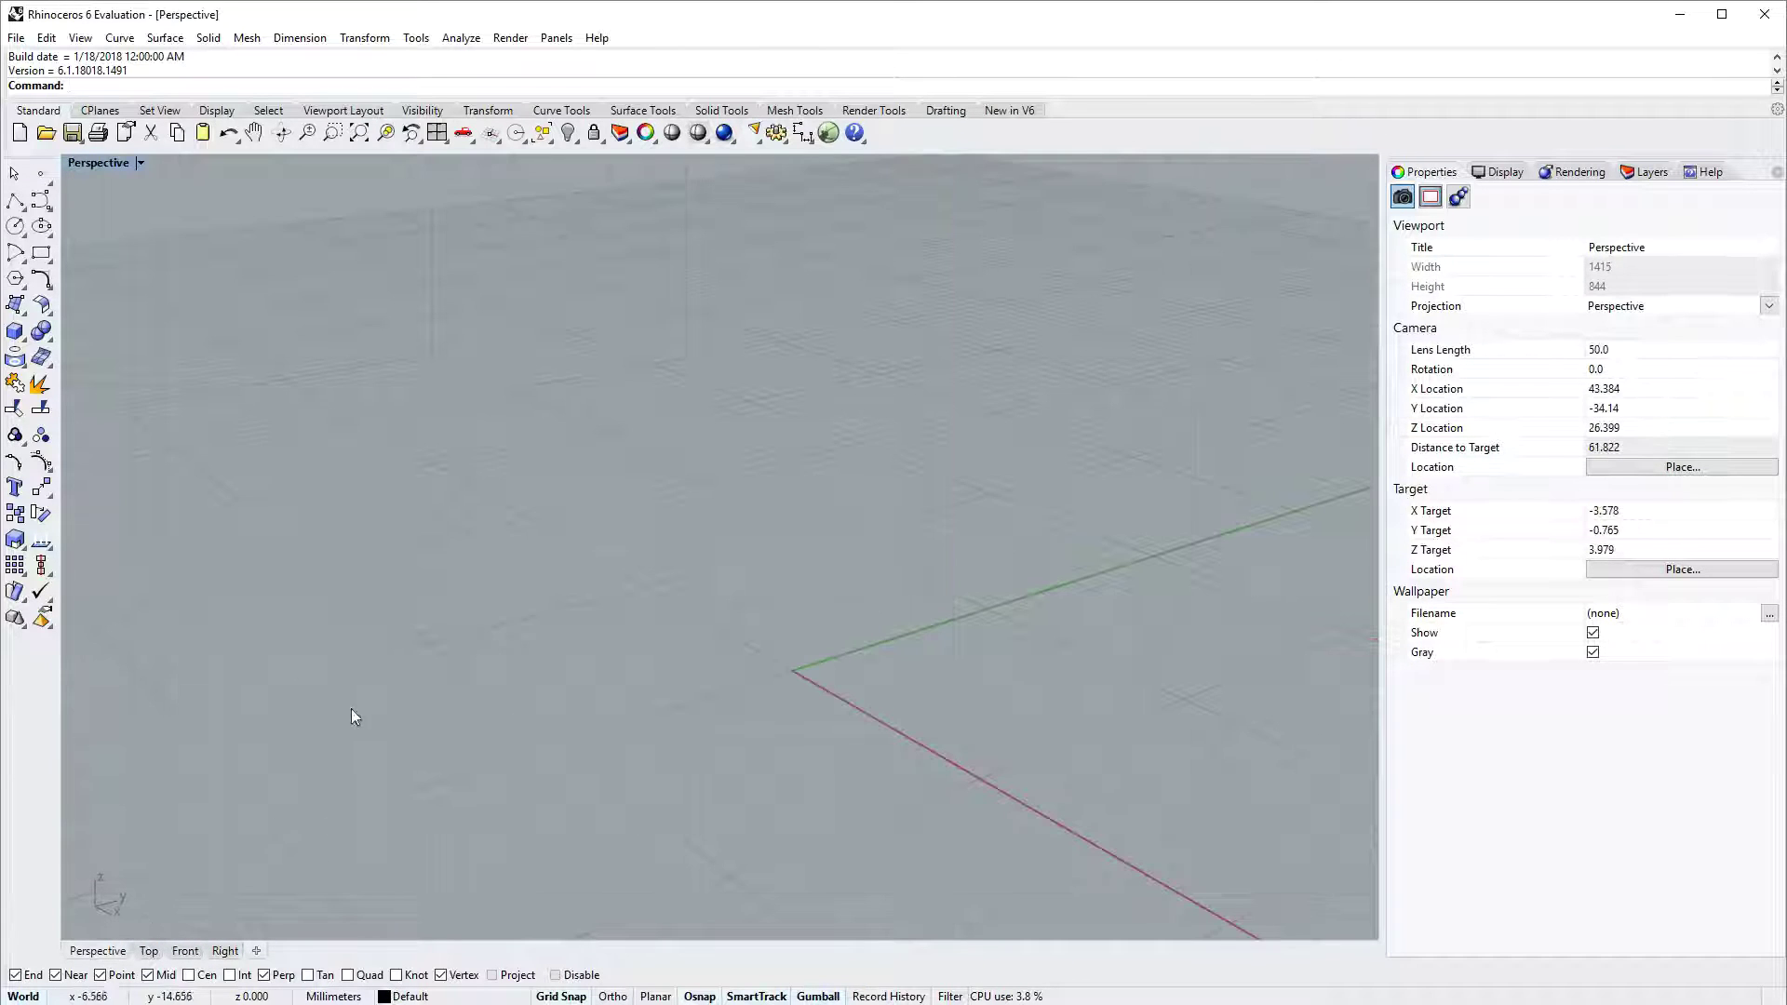
key(ctrl+Tab)
key(ctrl+Tab)
key(ctrl+Tab)
key(ctrl+Tab)
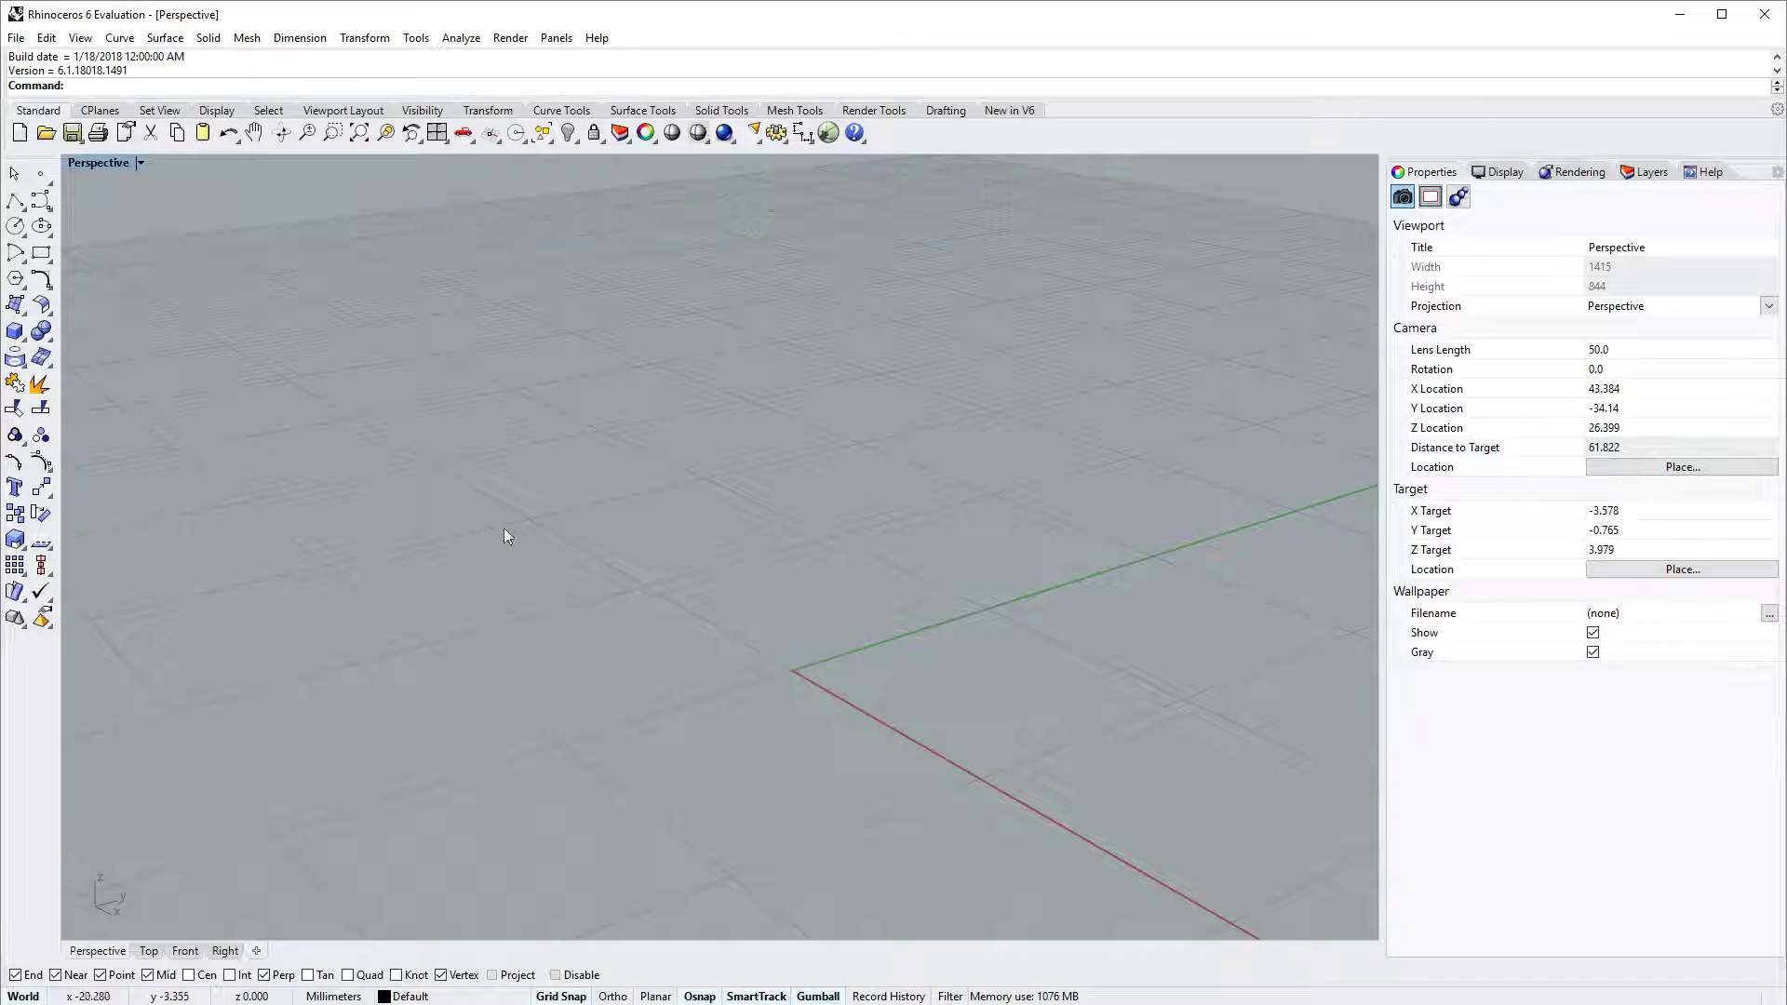
Step: Draw a corner-to-corner rectangle on the construction plane in the Perspective view, enclosing the origin
shift+right_drag(834, 651, 555, 518)
click(40, 253)
click(408, 602)
click(1143, 691)
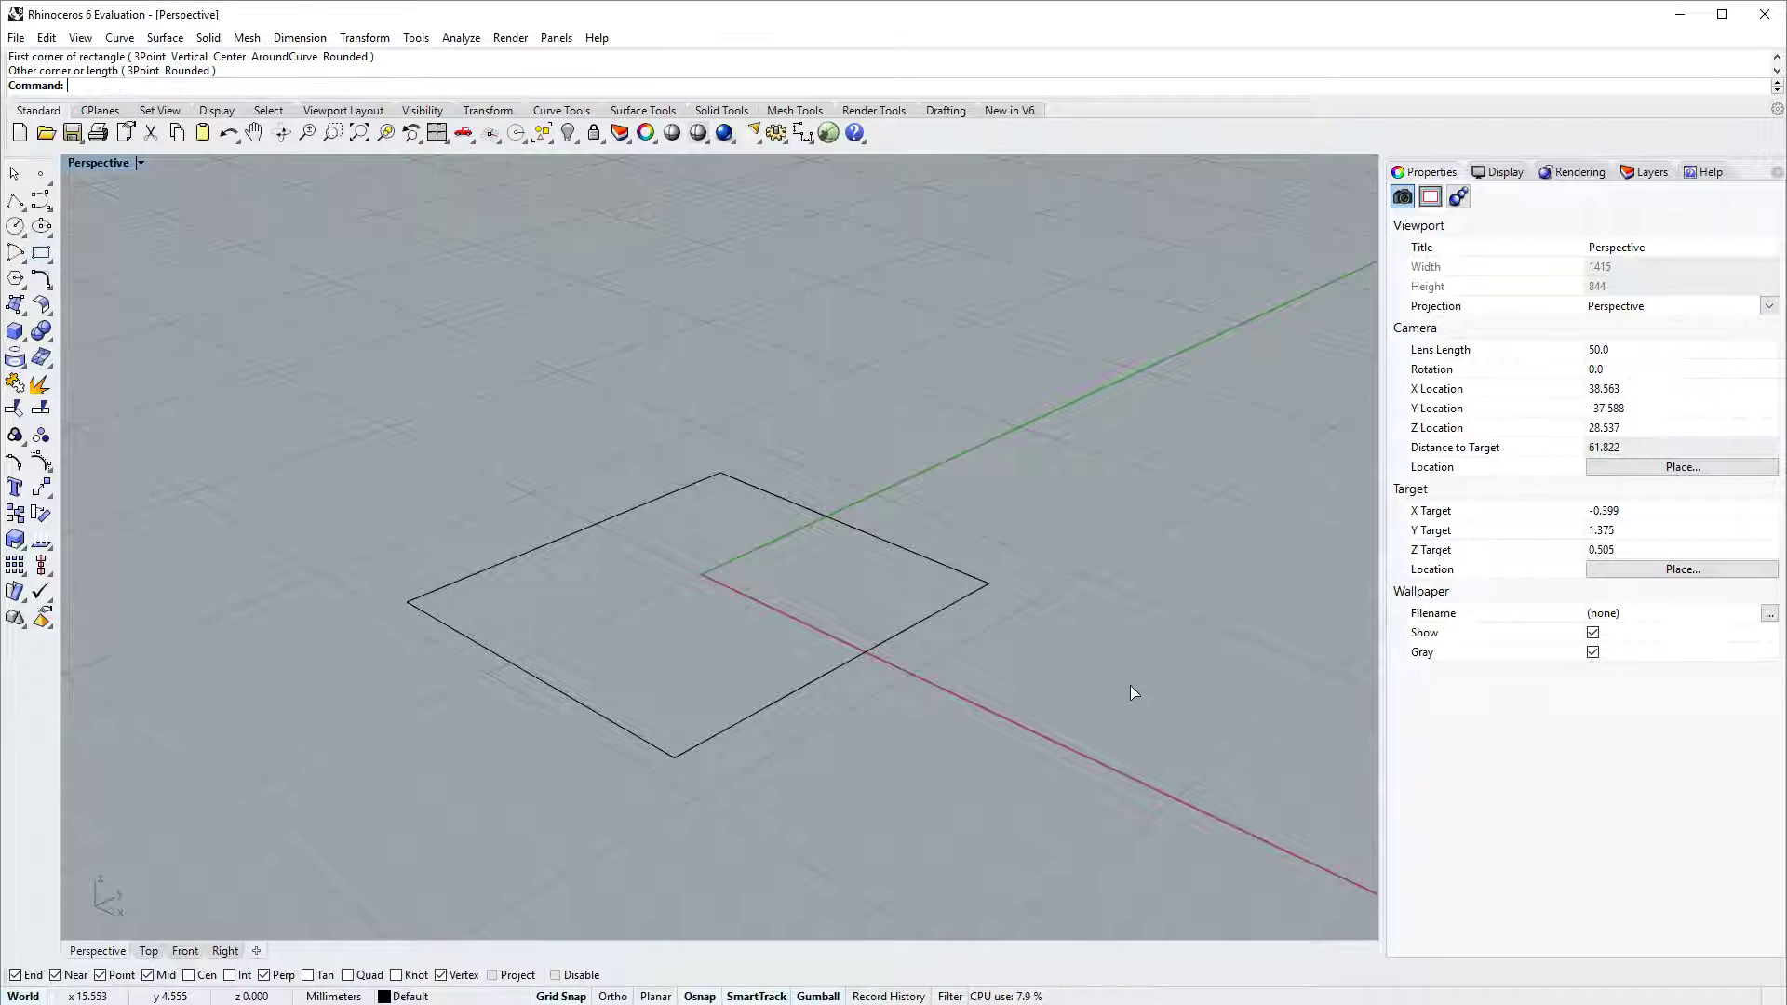
Step: Show the gumball on one corner point of the rectangle, toggling Gumball off and on before clearing the selection
click(485, 577)
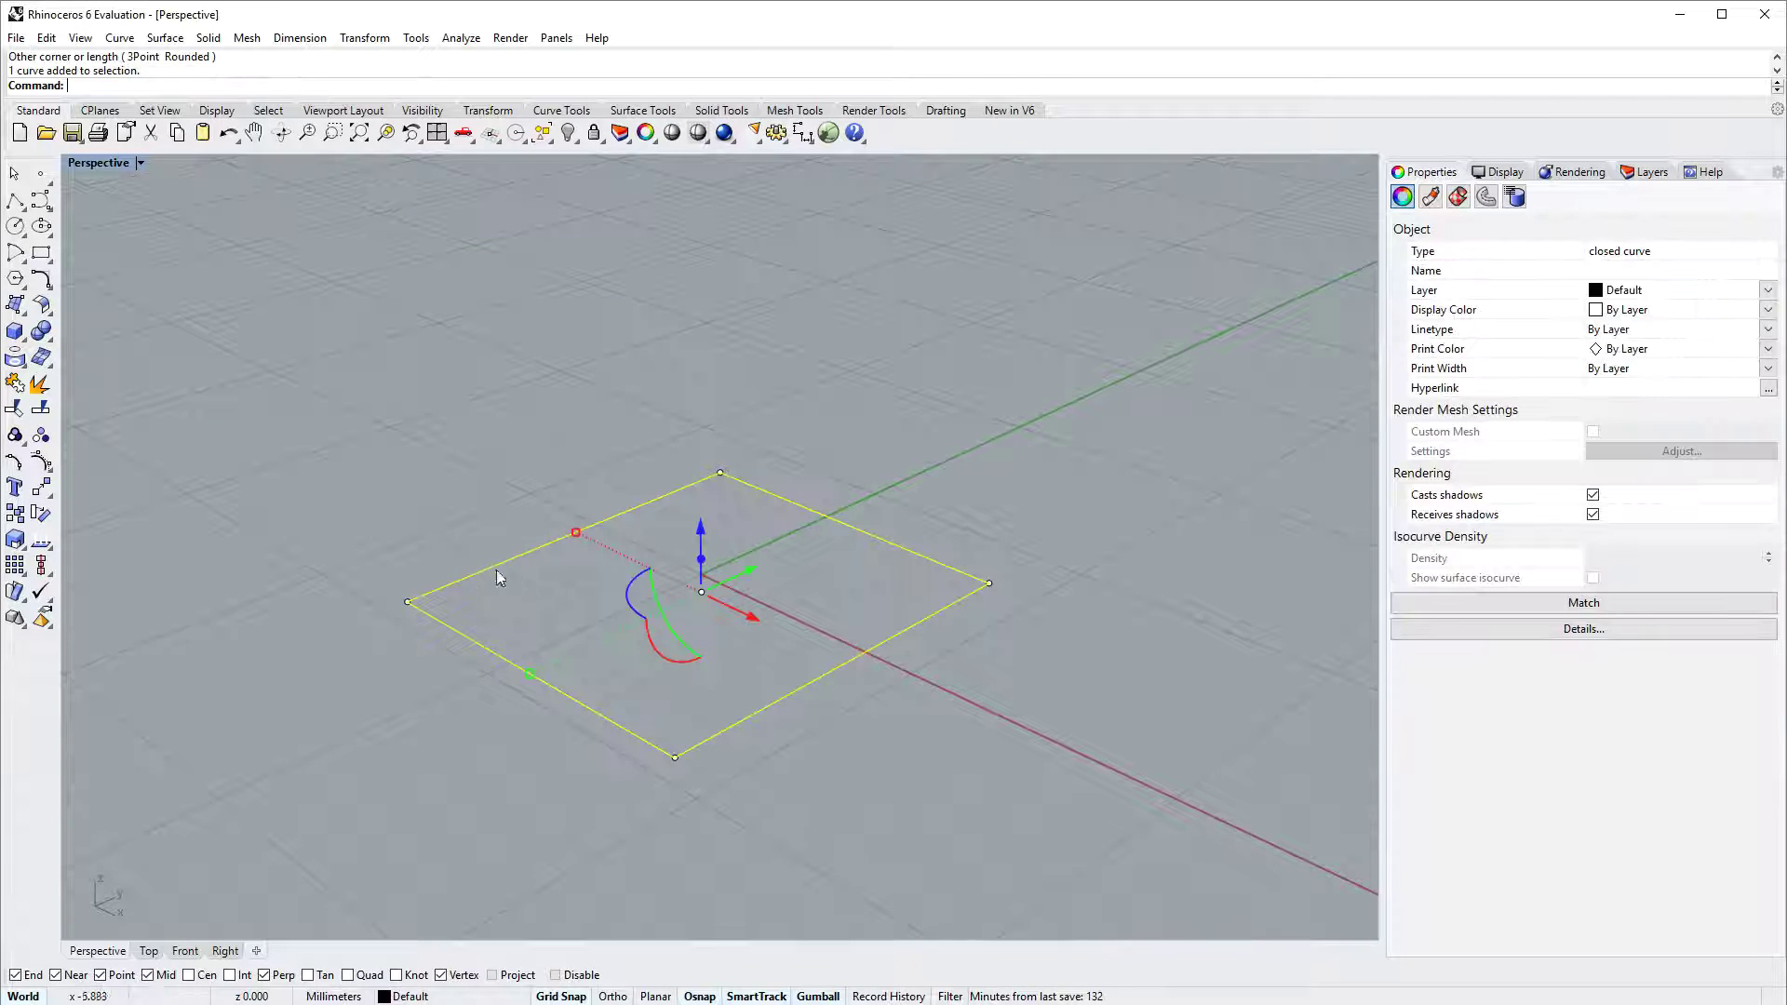
click(409, 606)
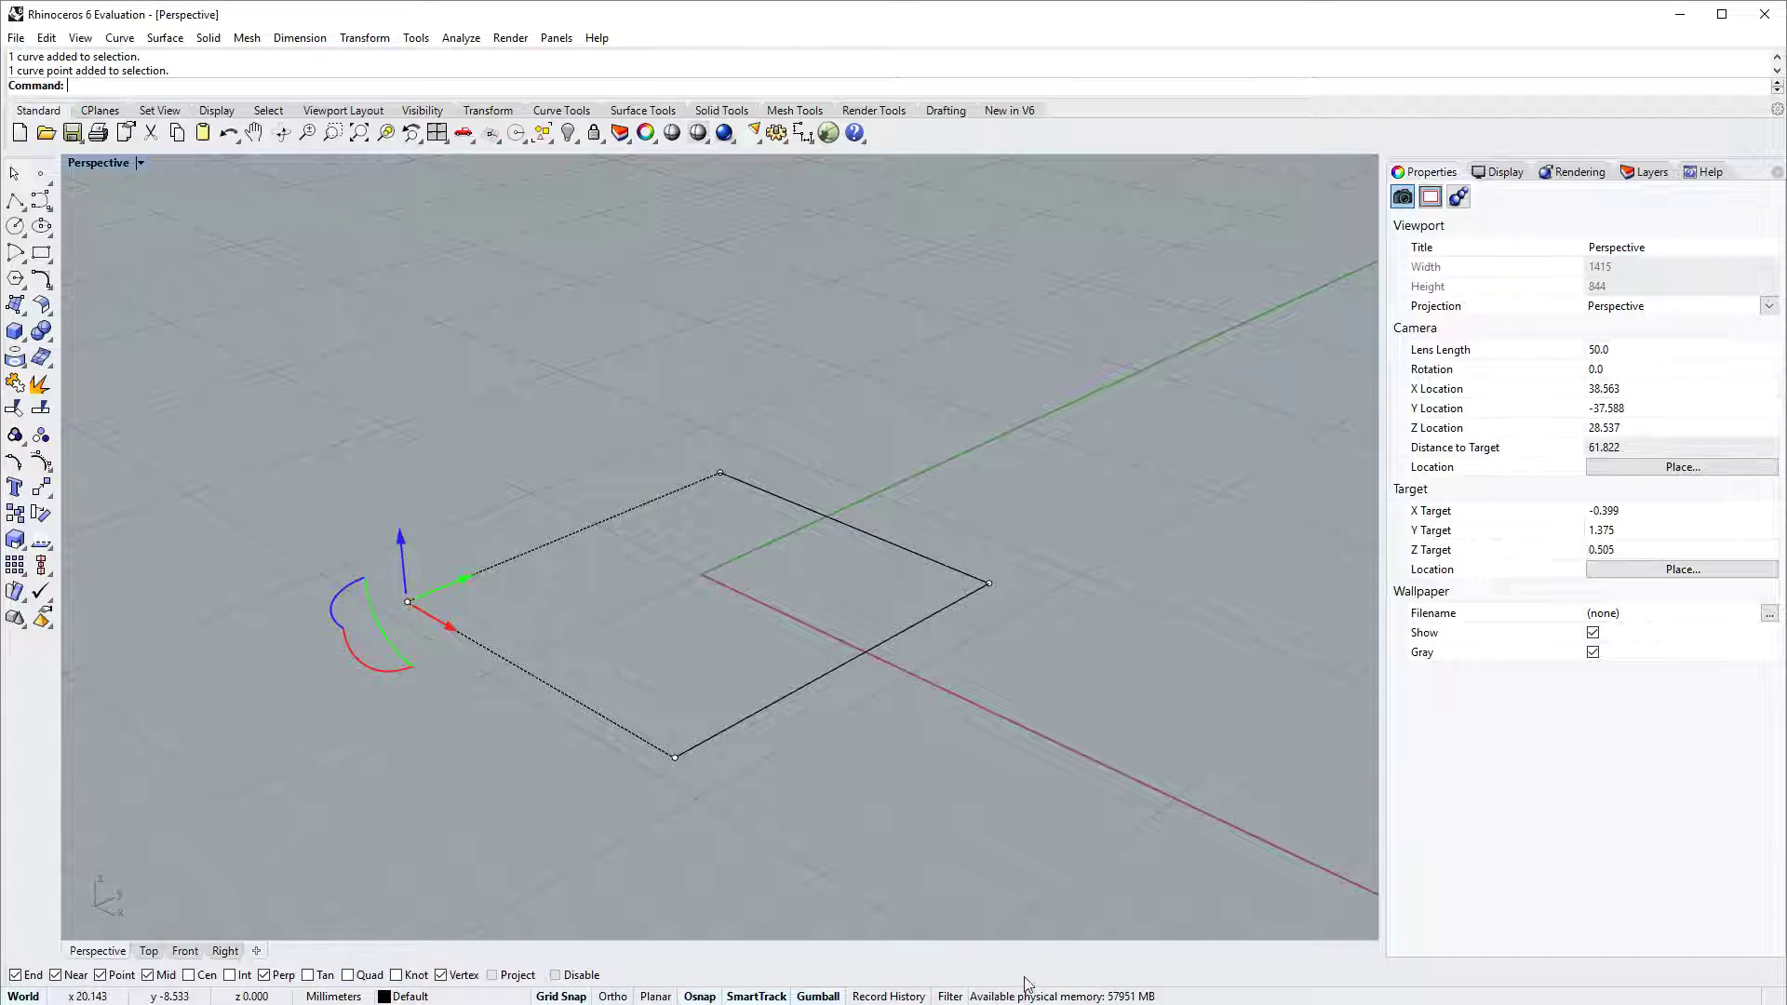
click(819, 997)
click(825, 996)
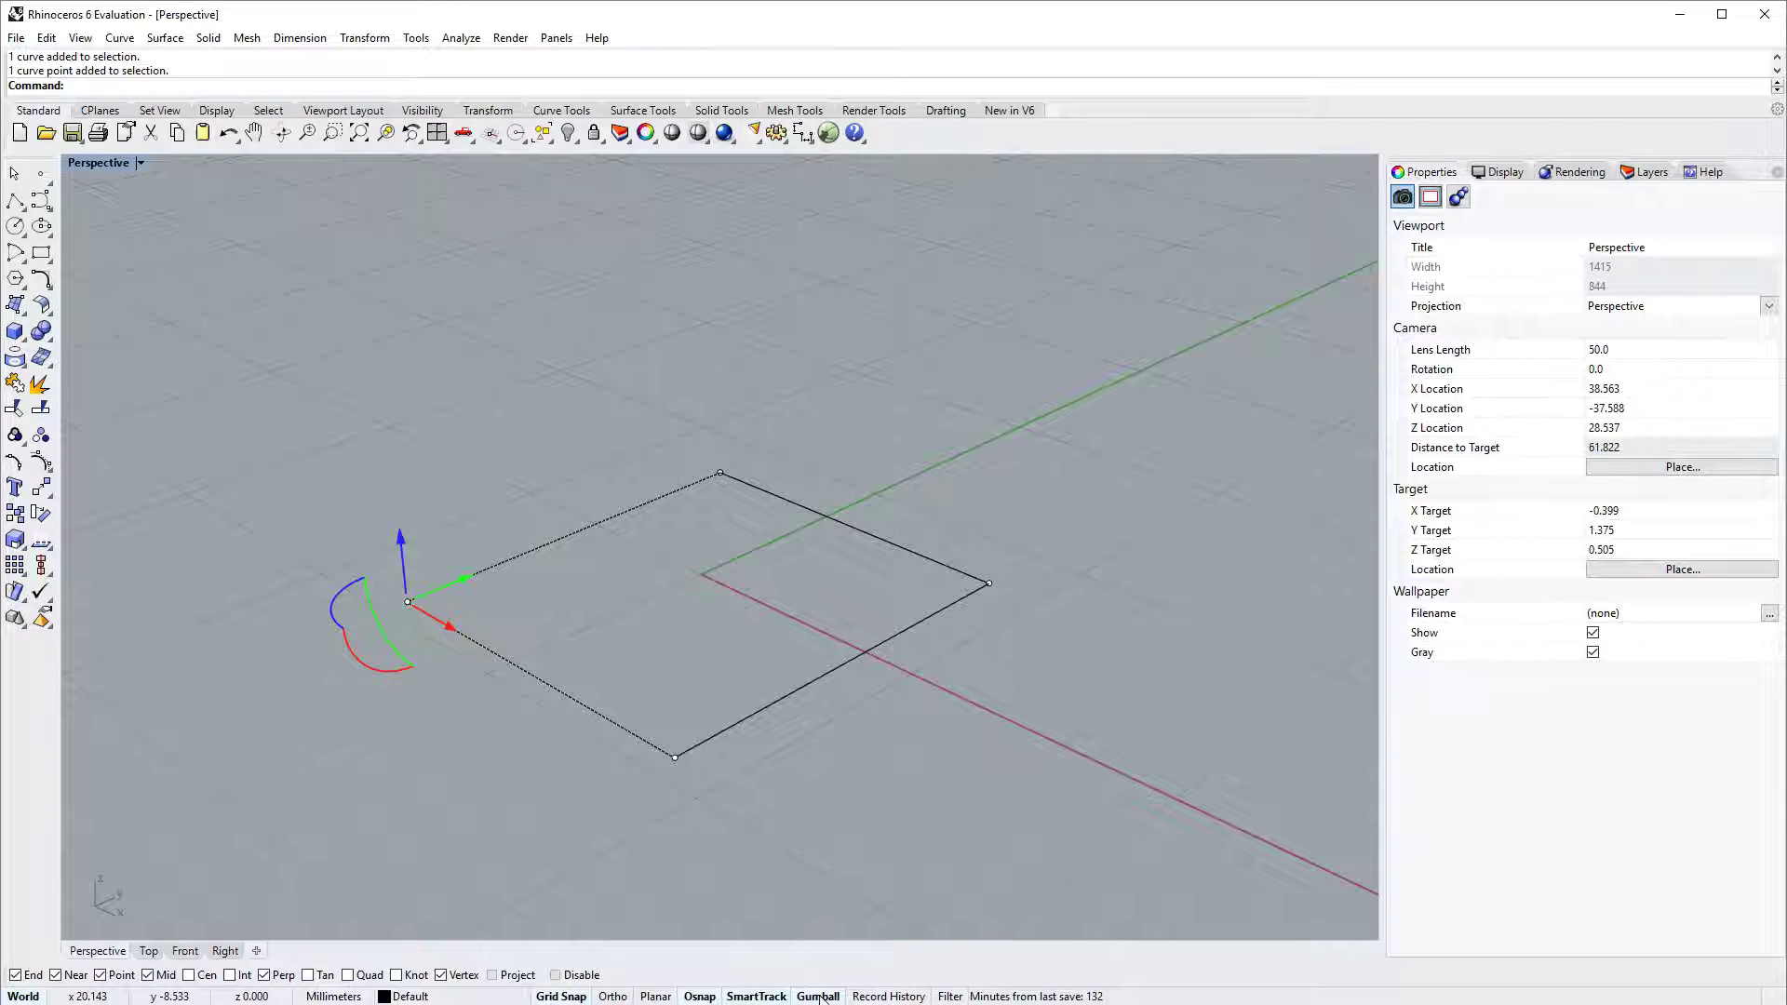
click(495, 793)
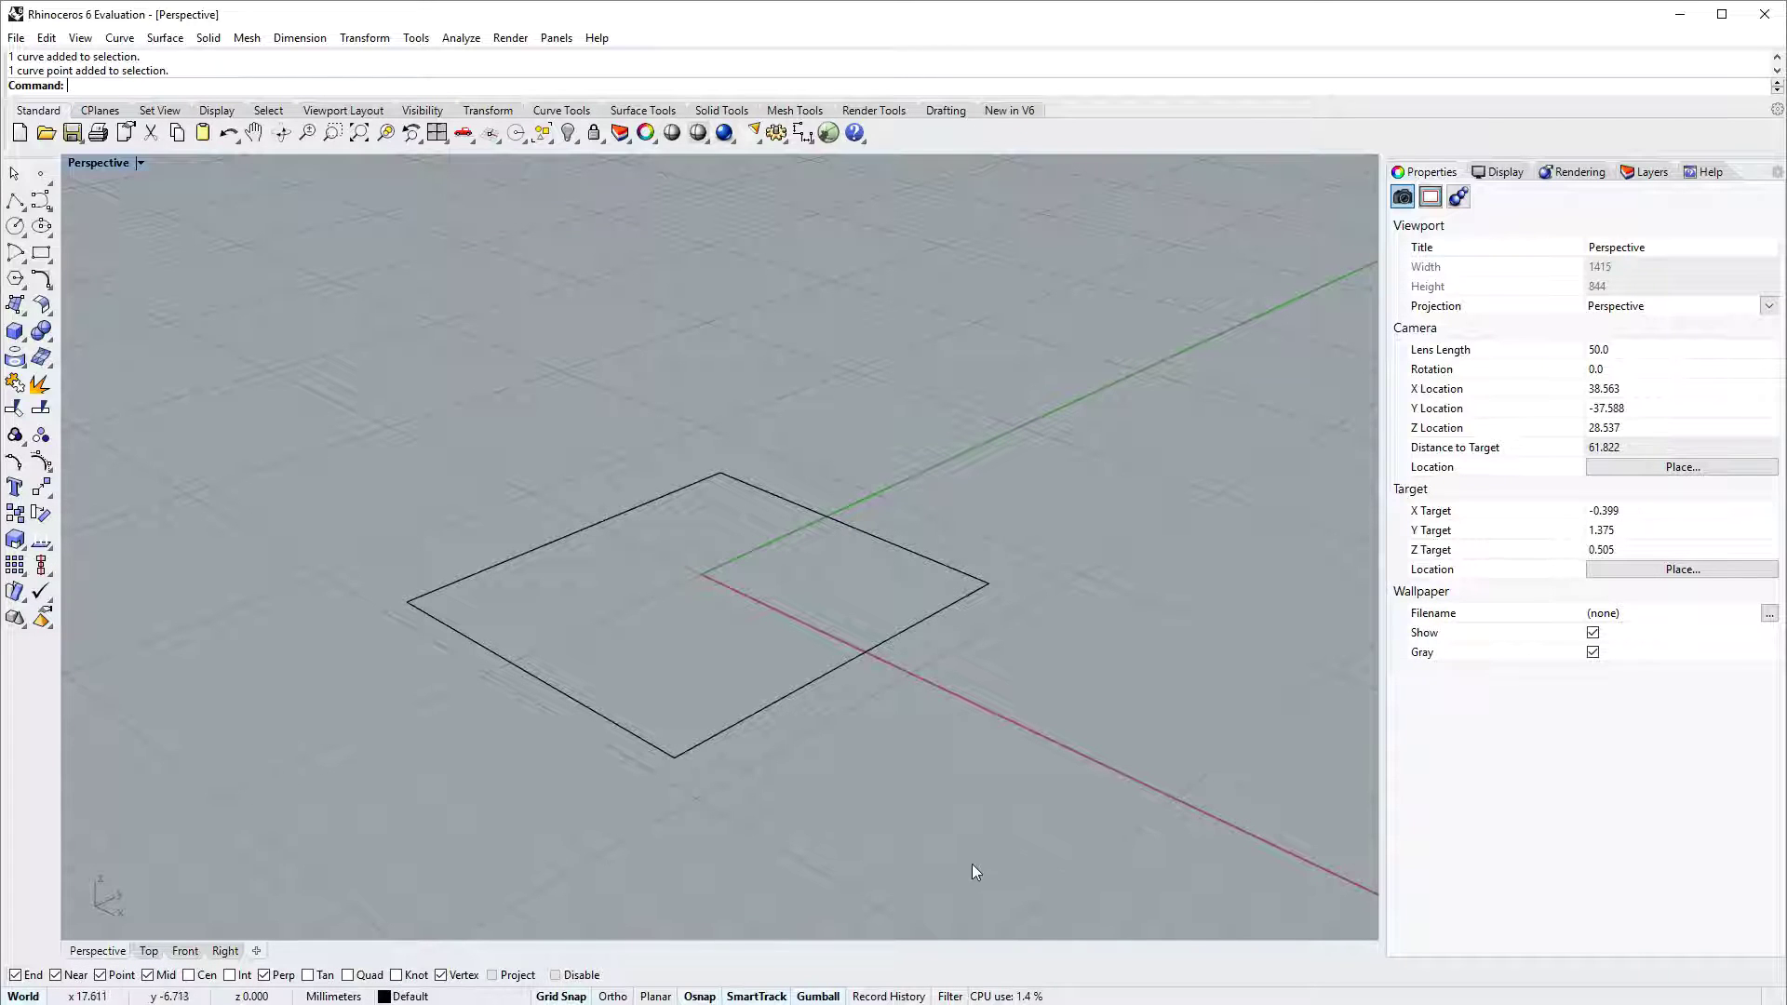
Step: Delete the rectangle around the origin
right_drag(920, 793, 866, 555)
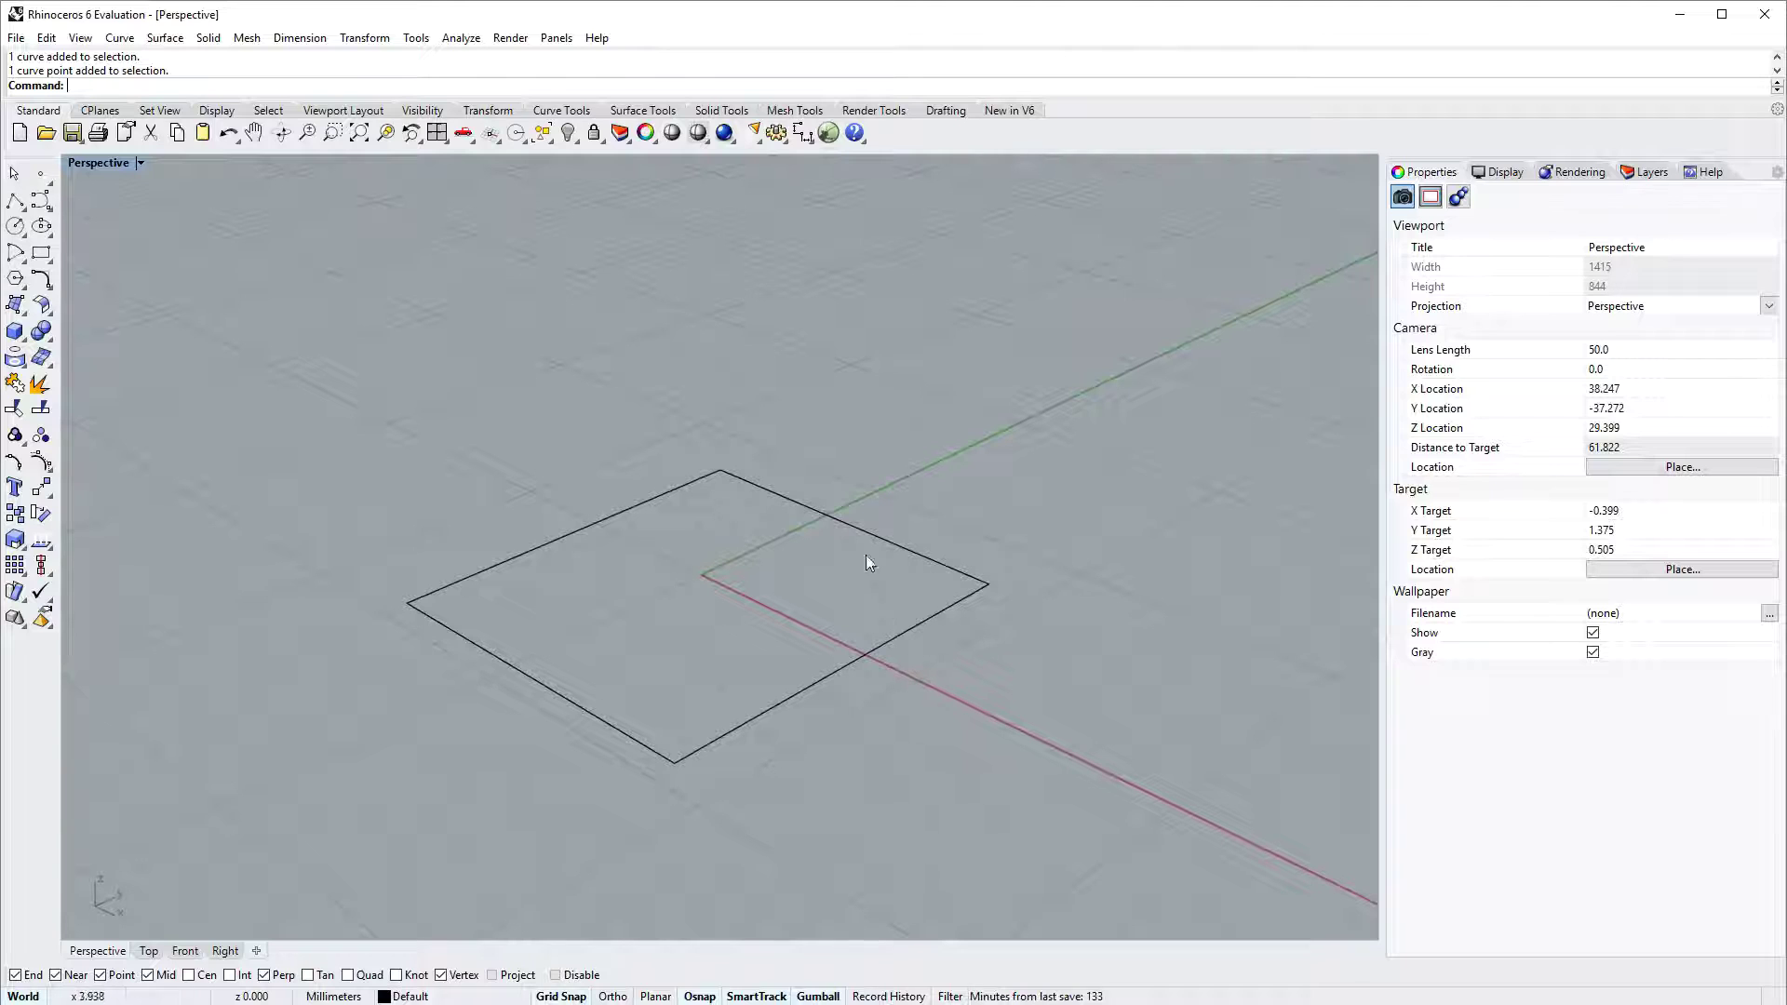
scroll(769, 502, down, 3)
shift+right_drag(774, 520, 794, 551)
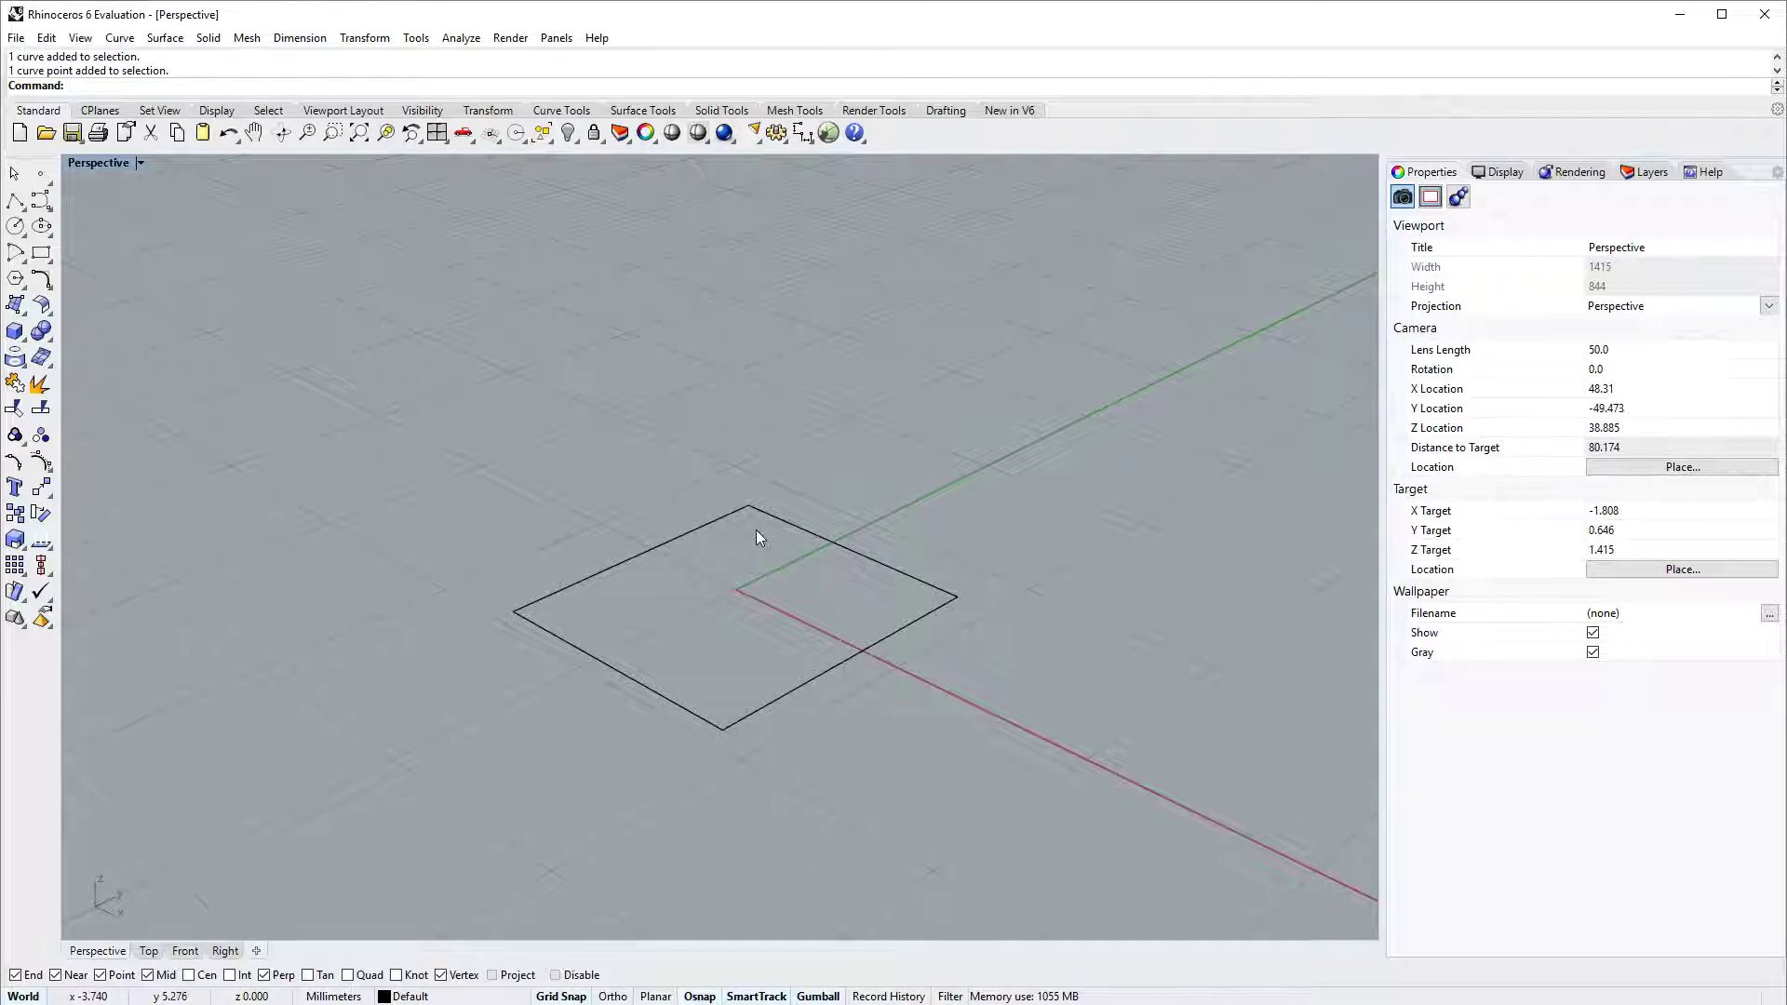
click(664, 538)
key(Delete)
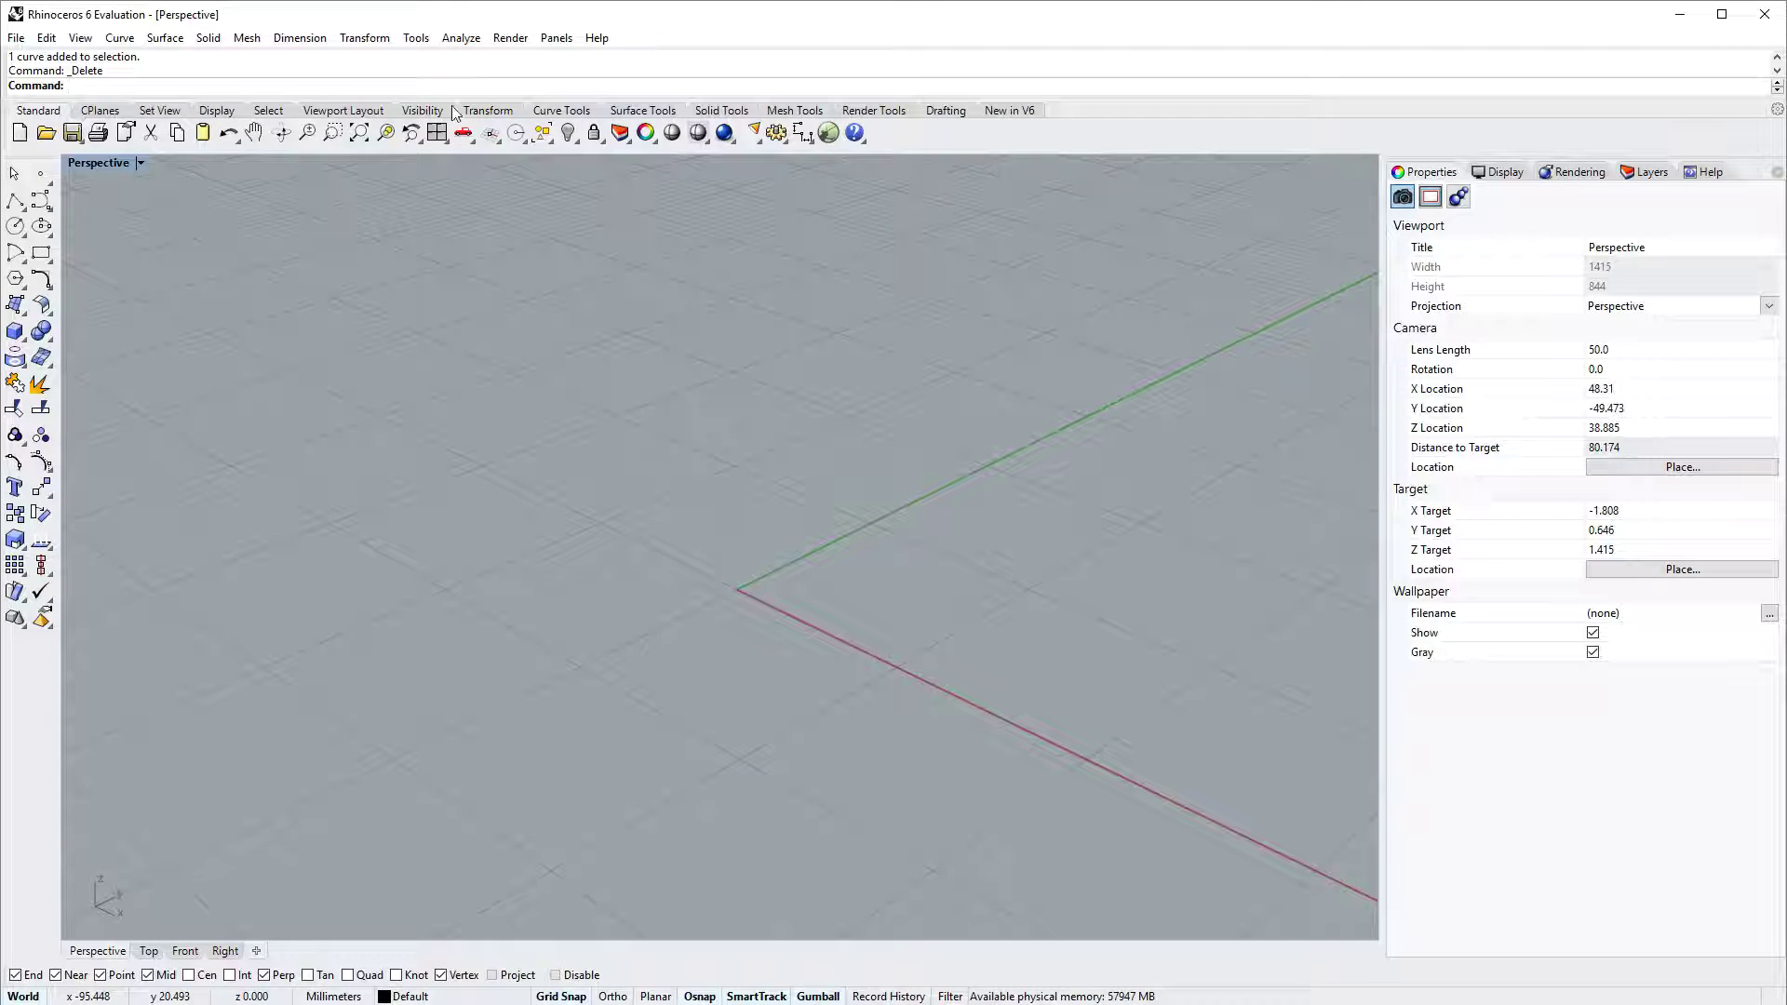
Step: Examine the curve, surface, solid and mesh toolsets and the commands offered for surfaces, solids and meshes
click(561, 111)
click(633, 112)
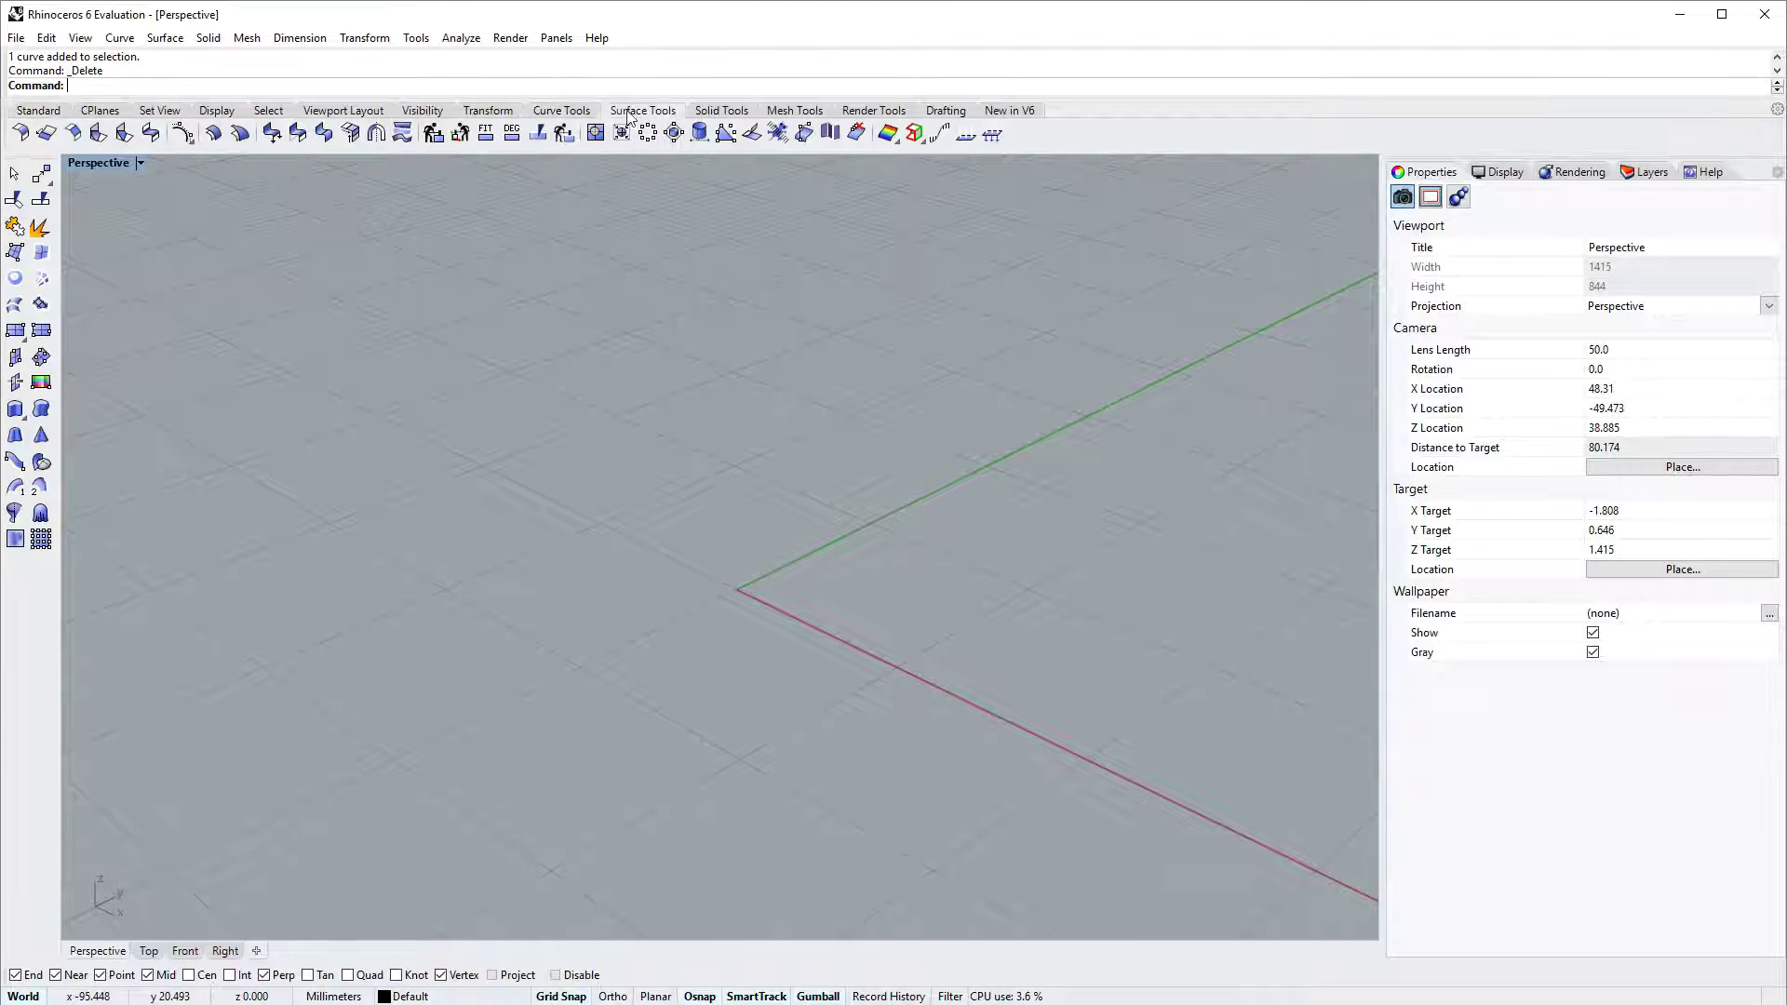
click(721, 111)
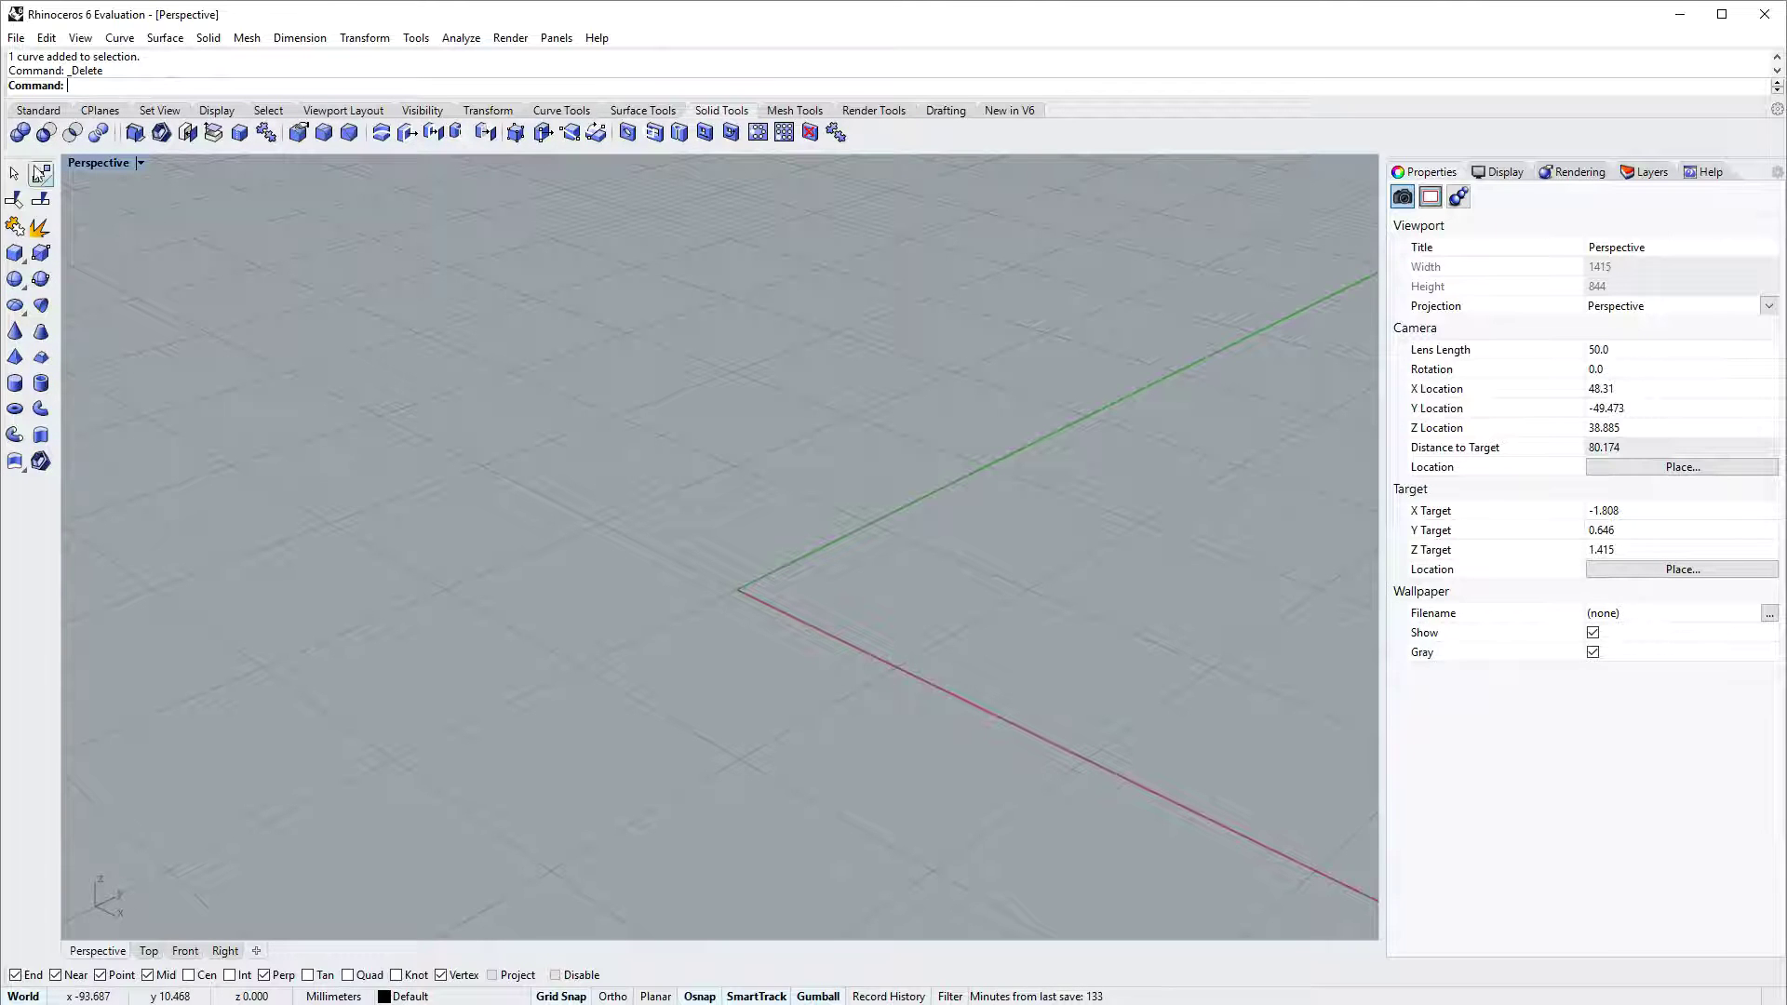
click(798, 113)
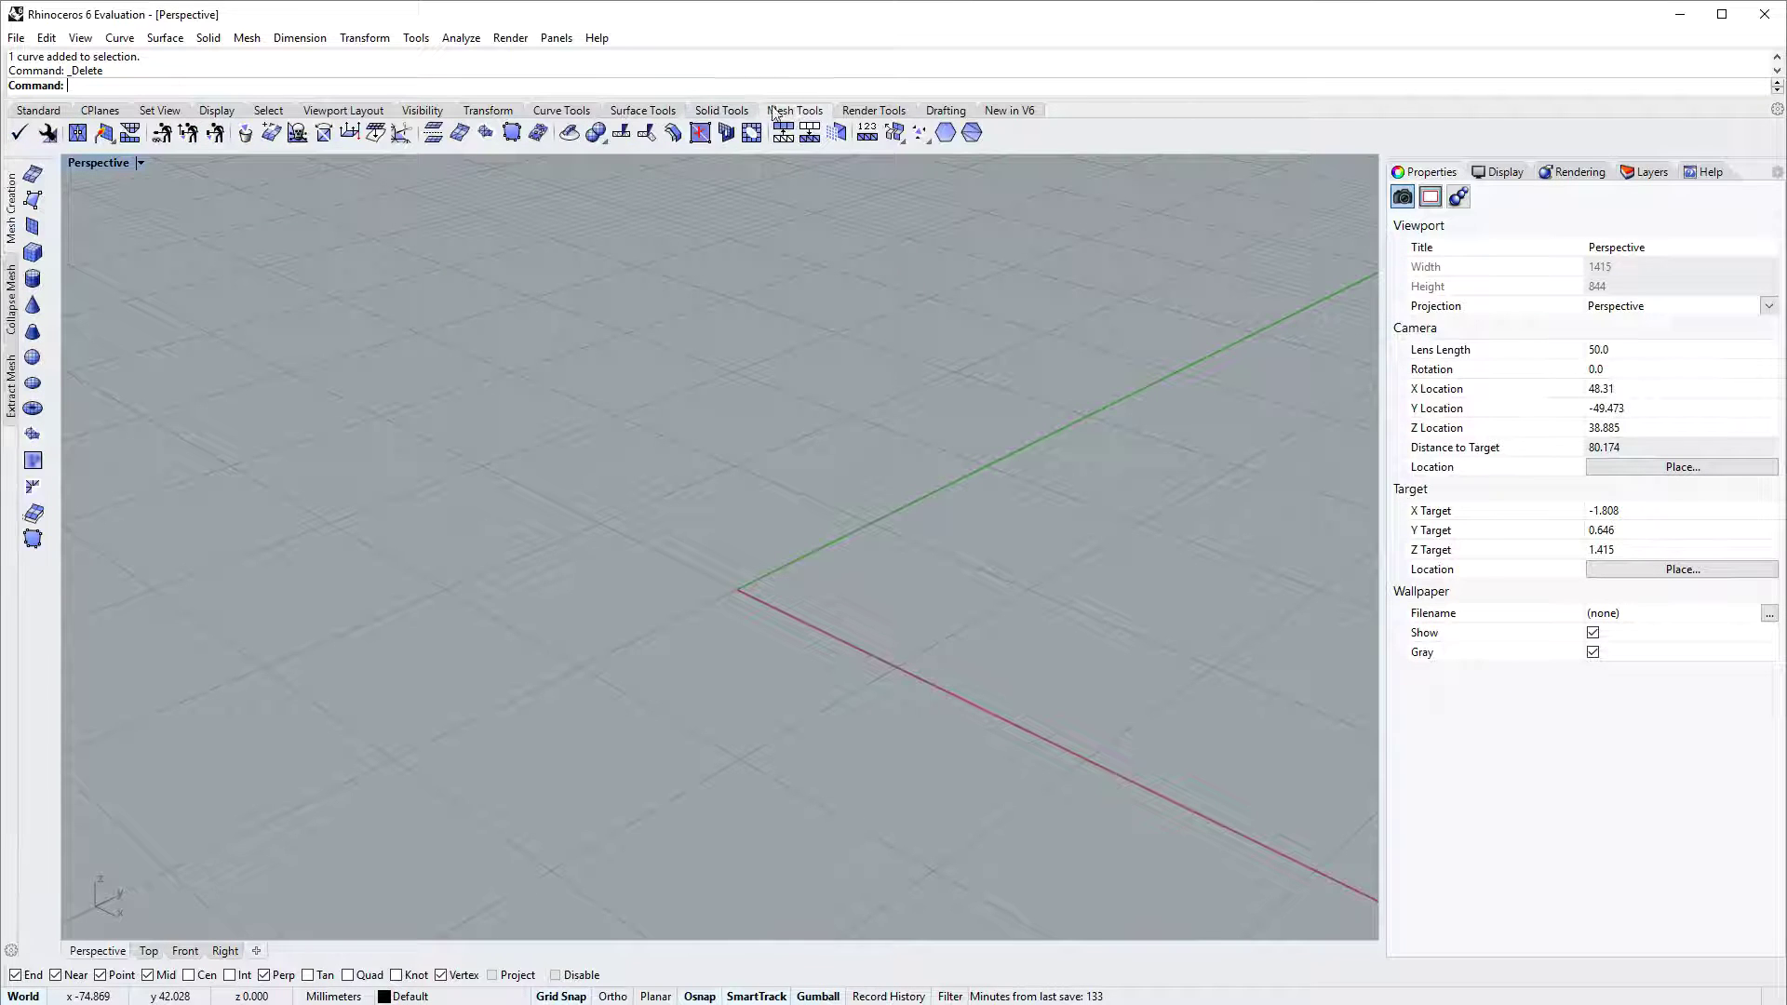
click(564, 113)
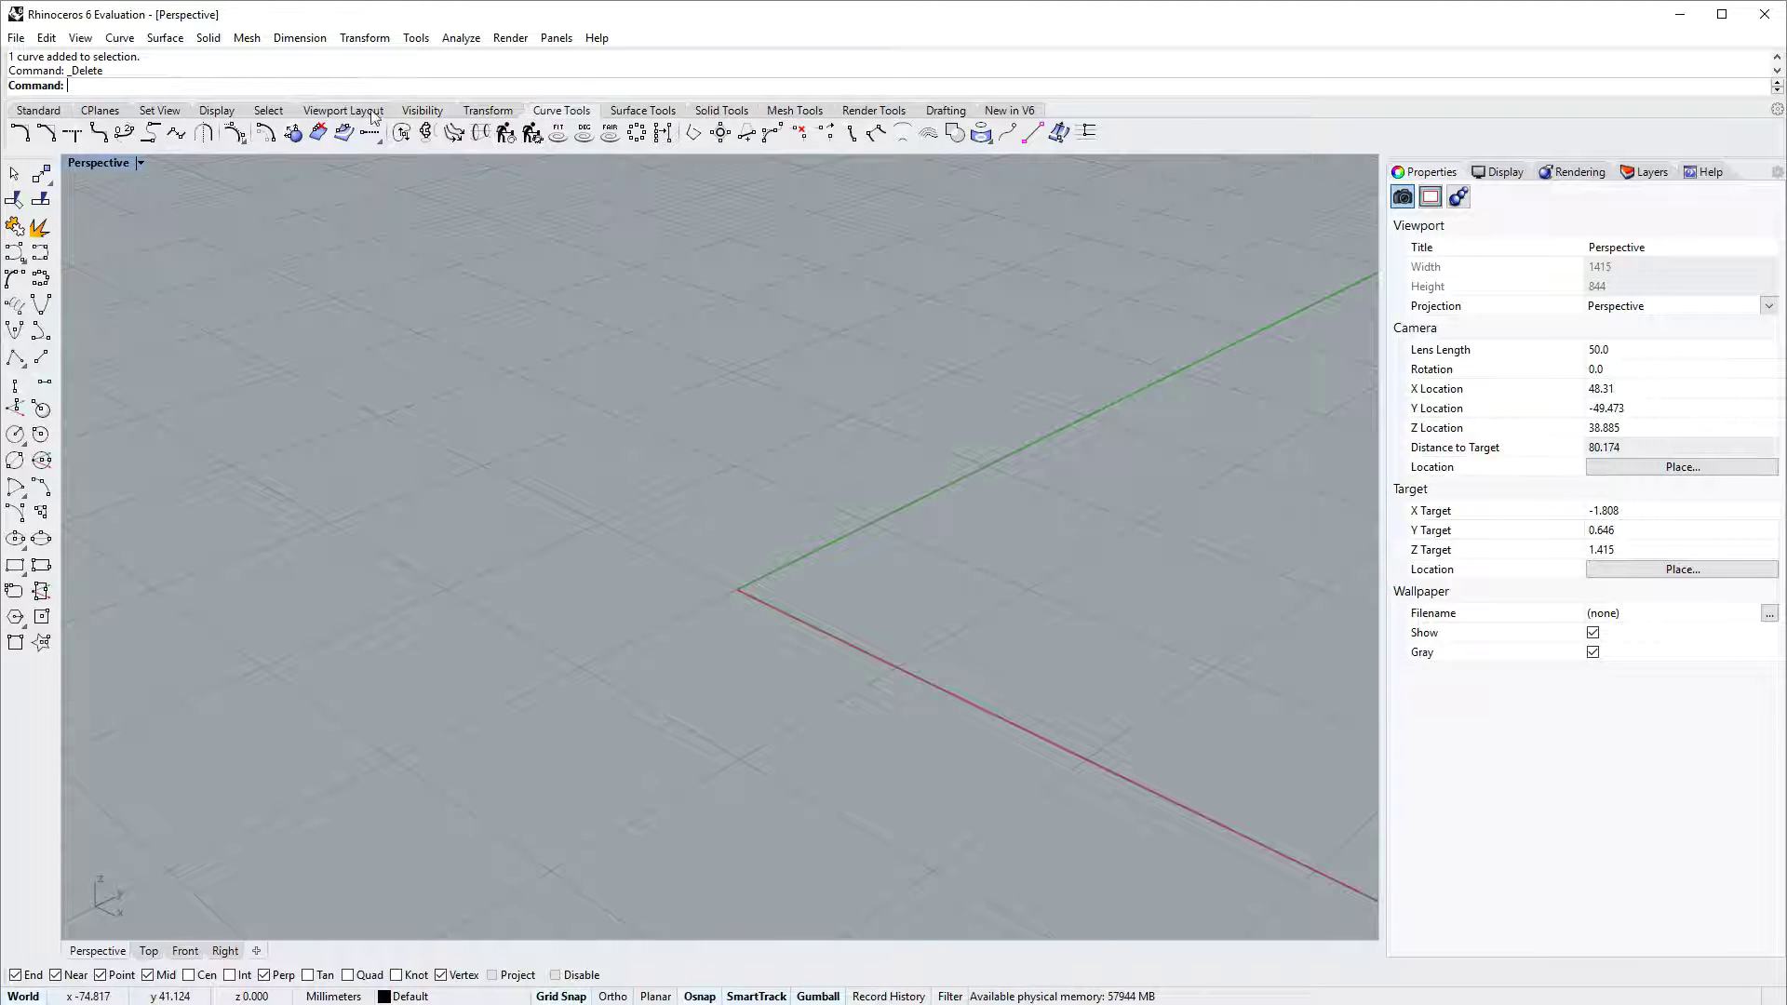
click(165, 38)
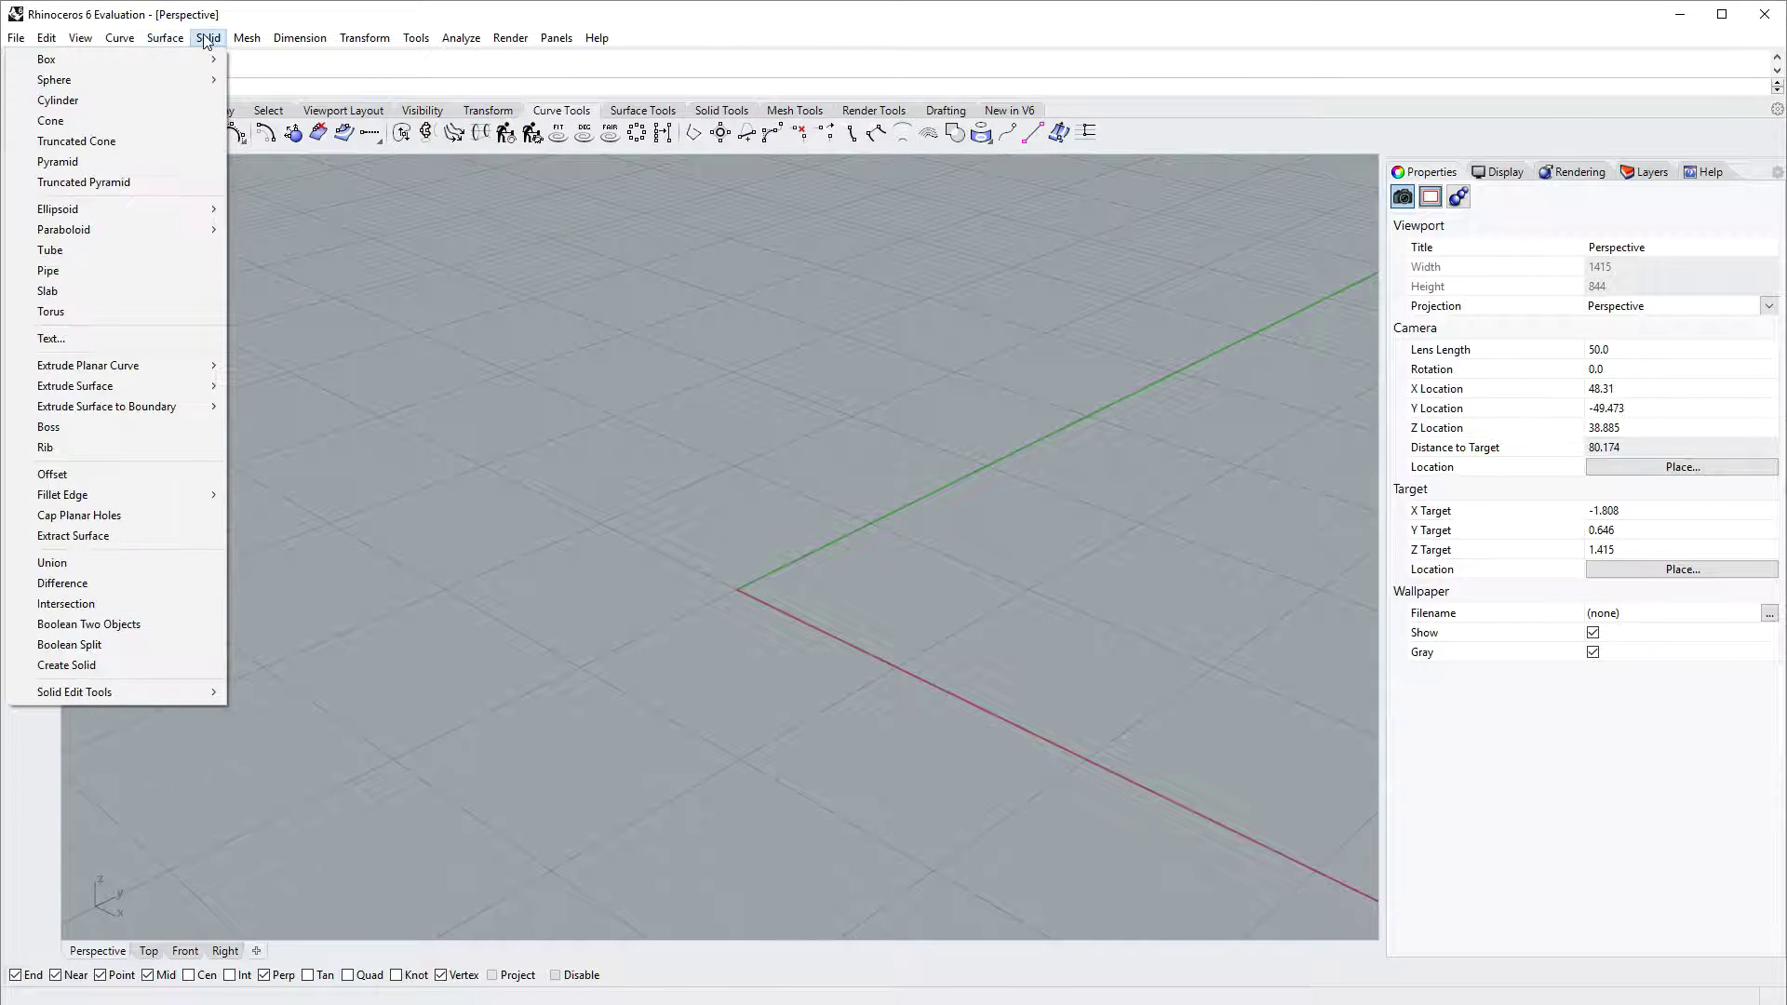
mouse_move(246, 38)
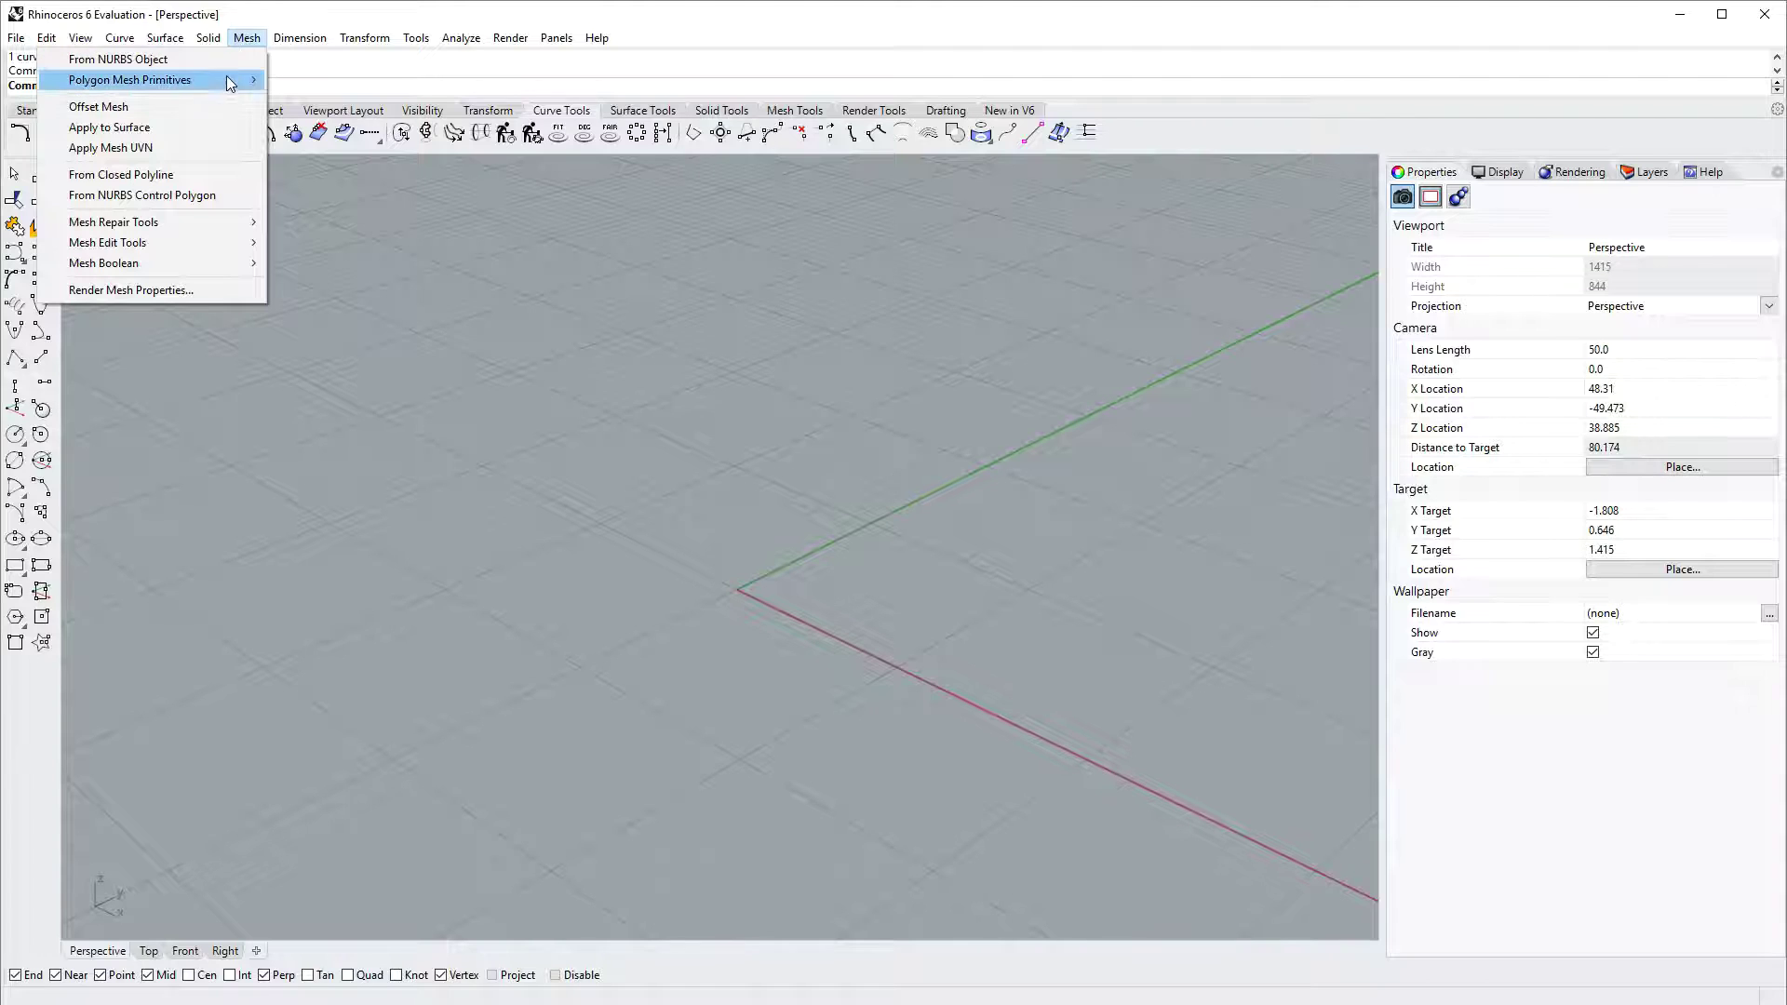
mouse_move(229, 82)
click(247, 39)
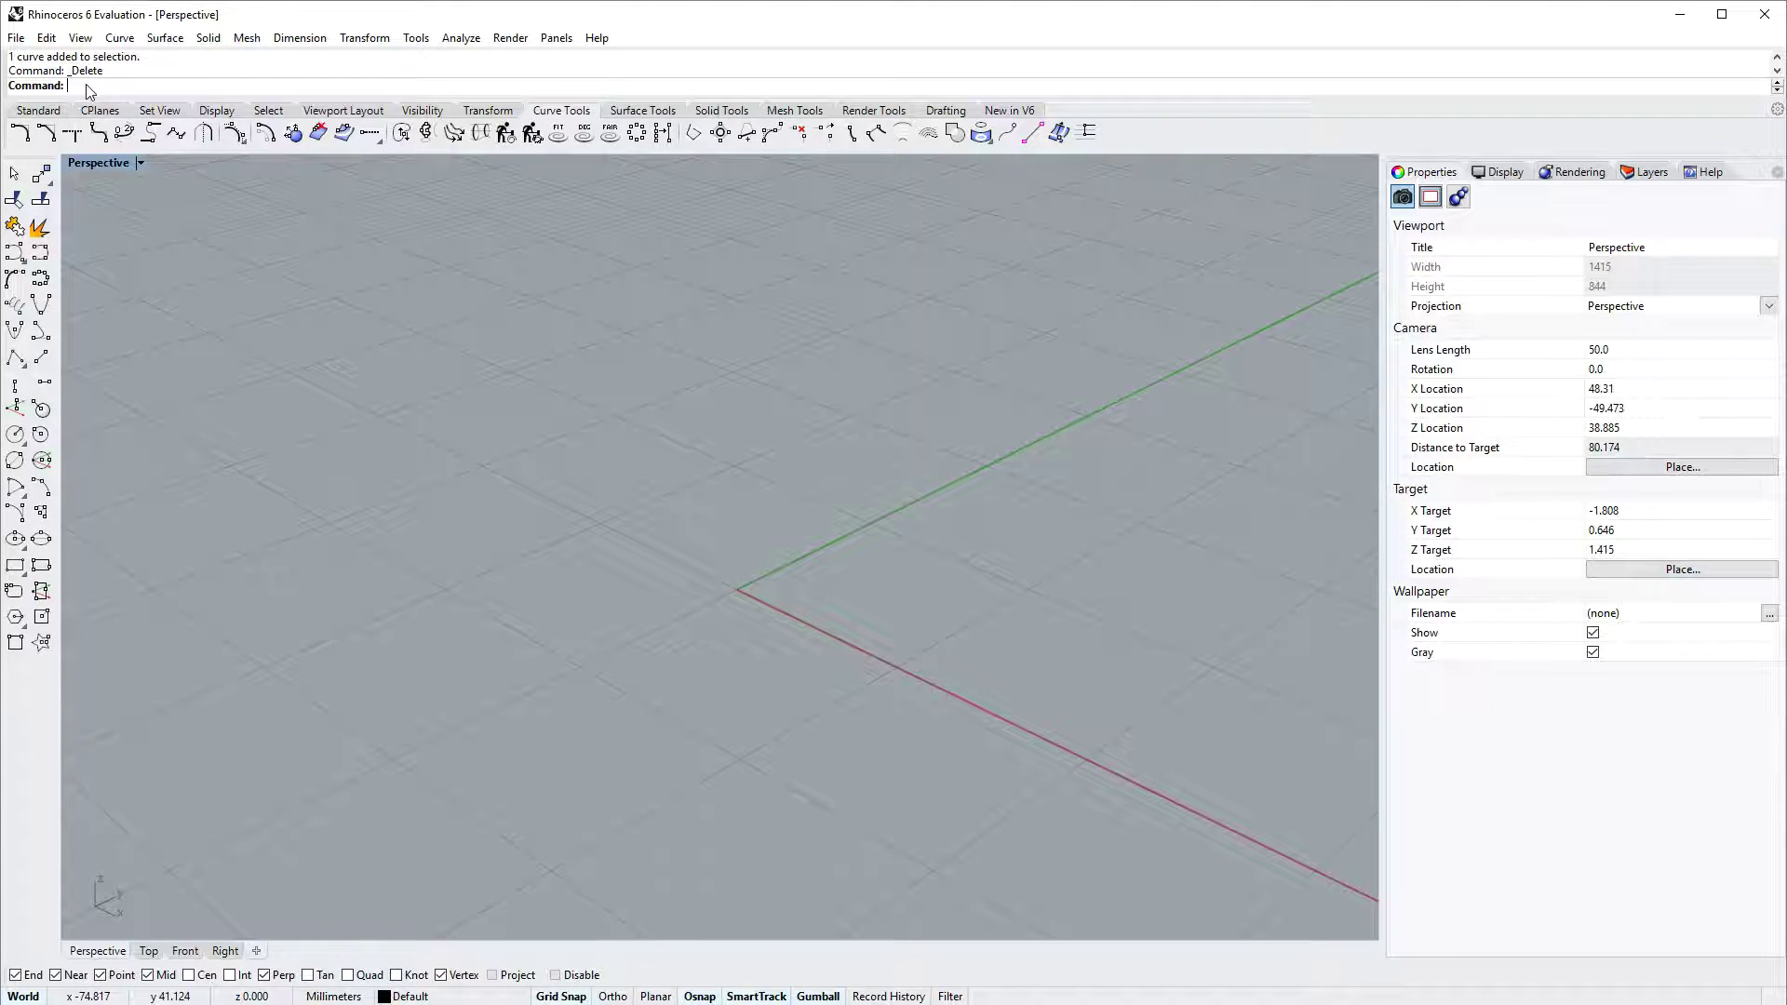
Step: Check the command suggestions offered for entries beginning with "A" and "Ar", and cancel without running a command
text(A)
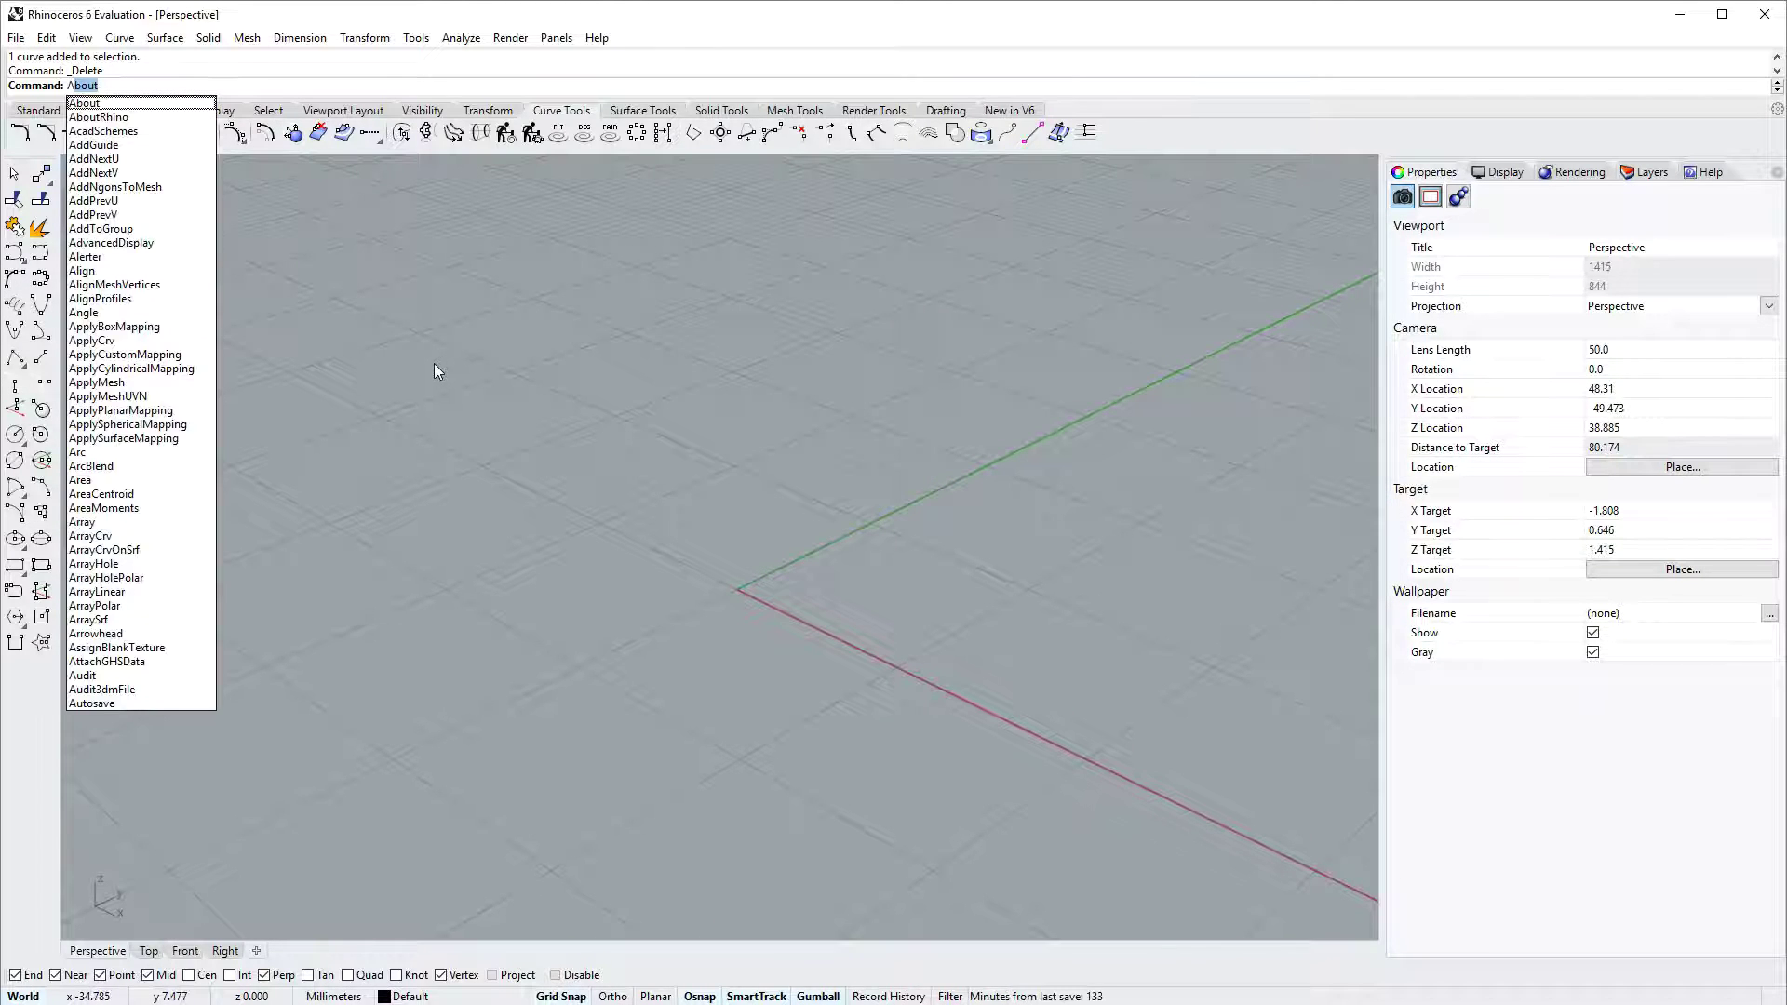
text(rcBlend)
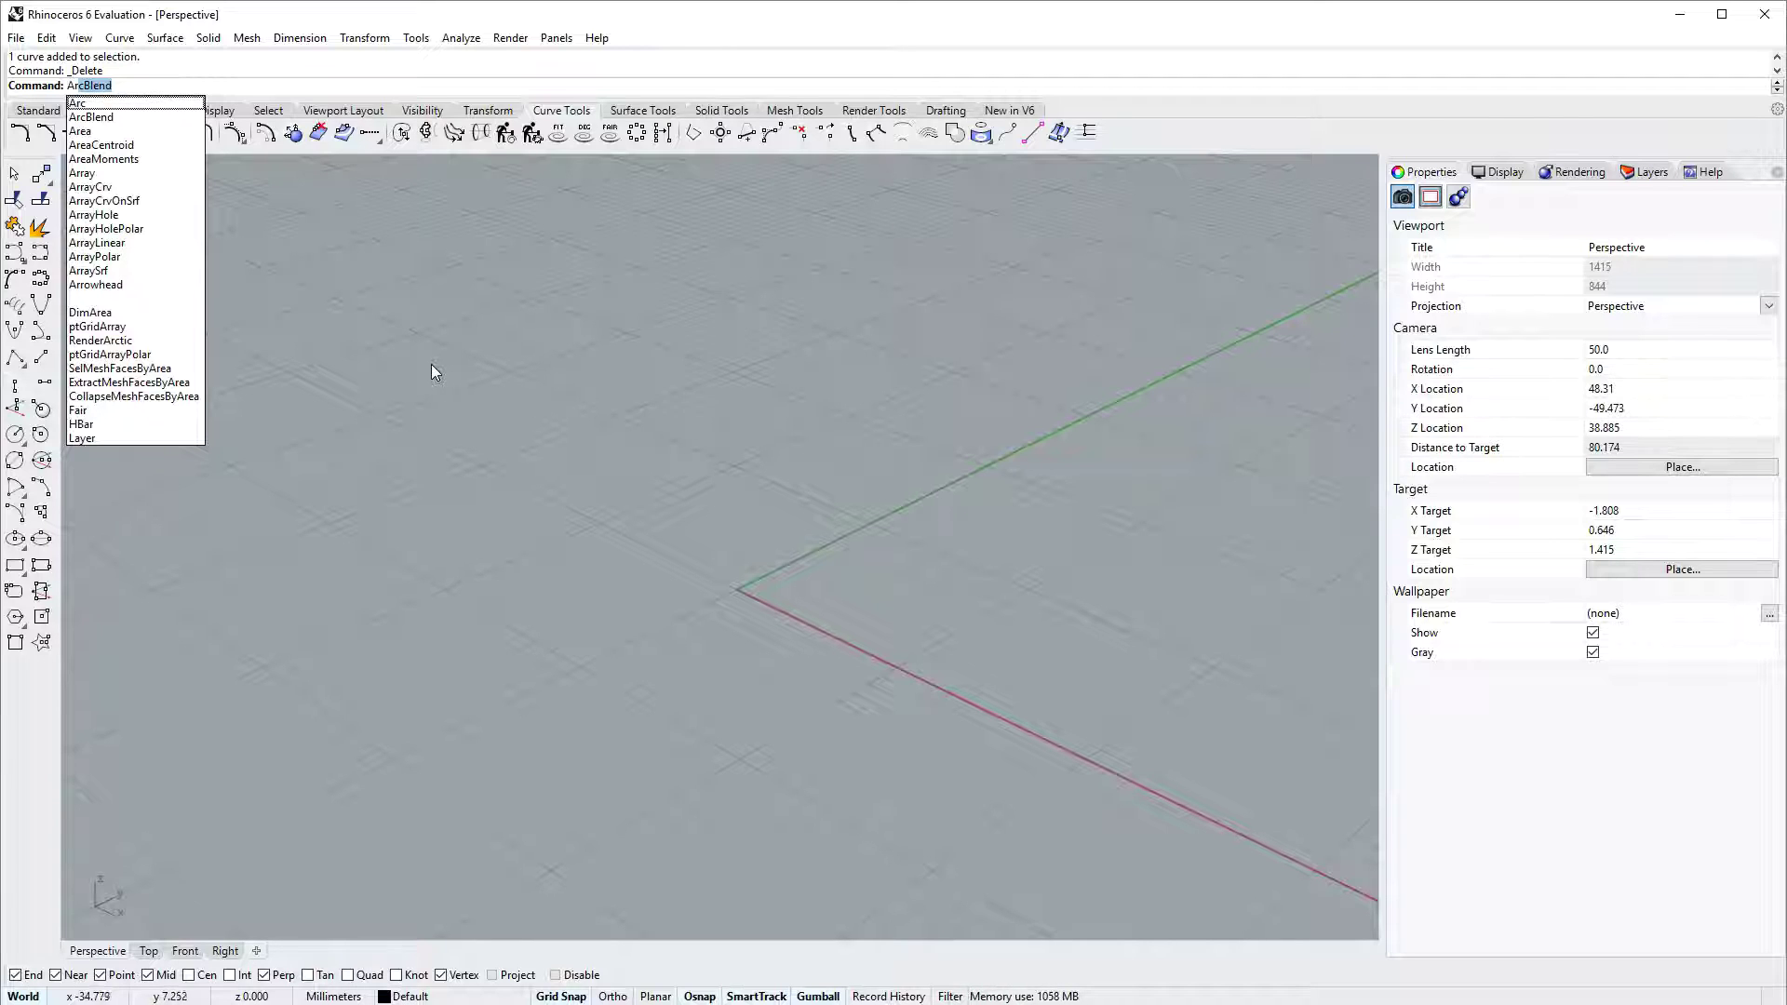
key(Escape)
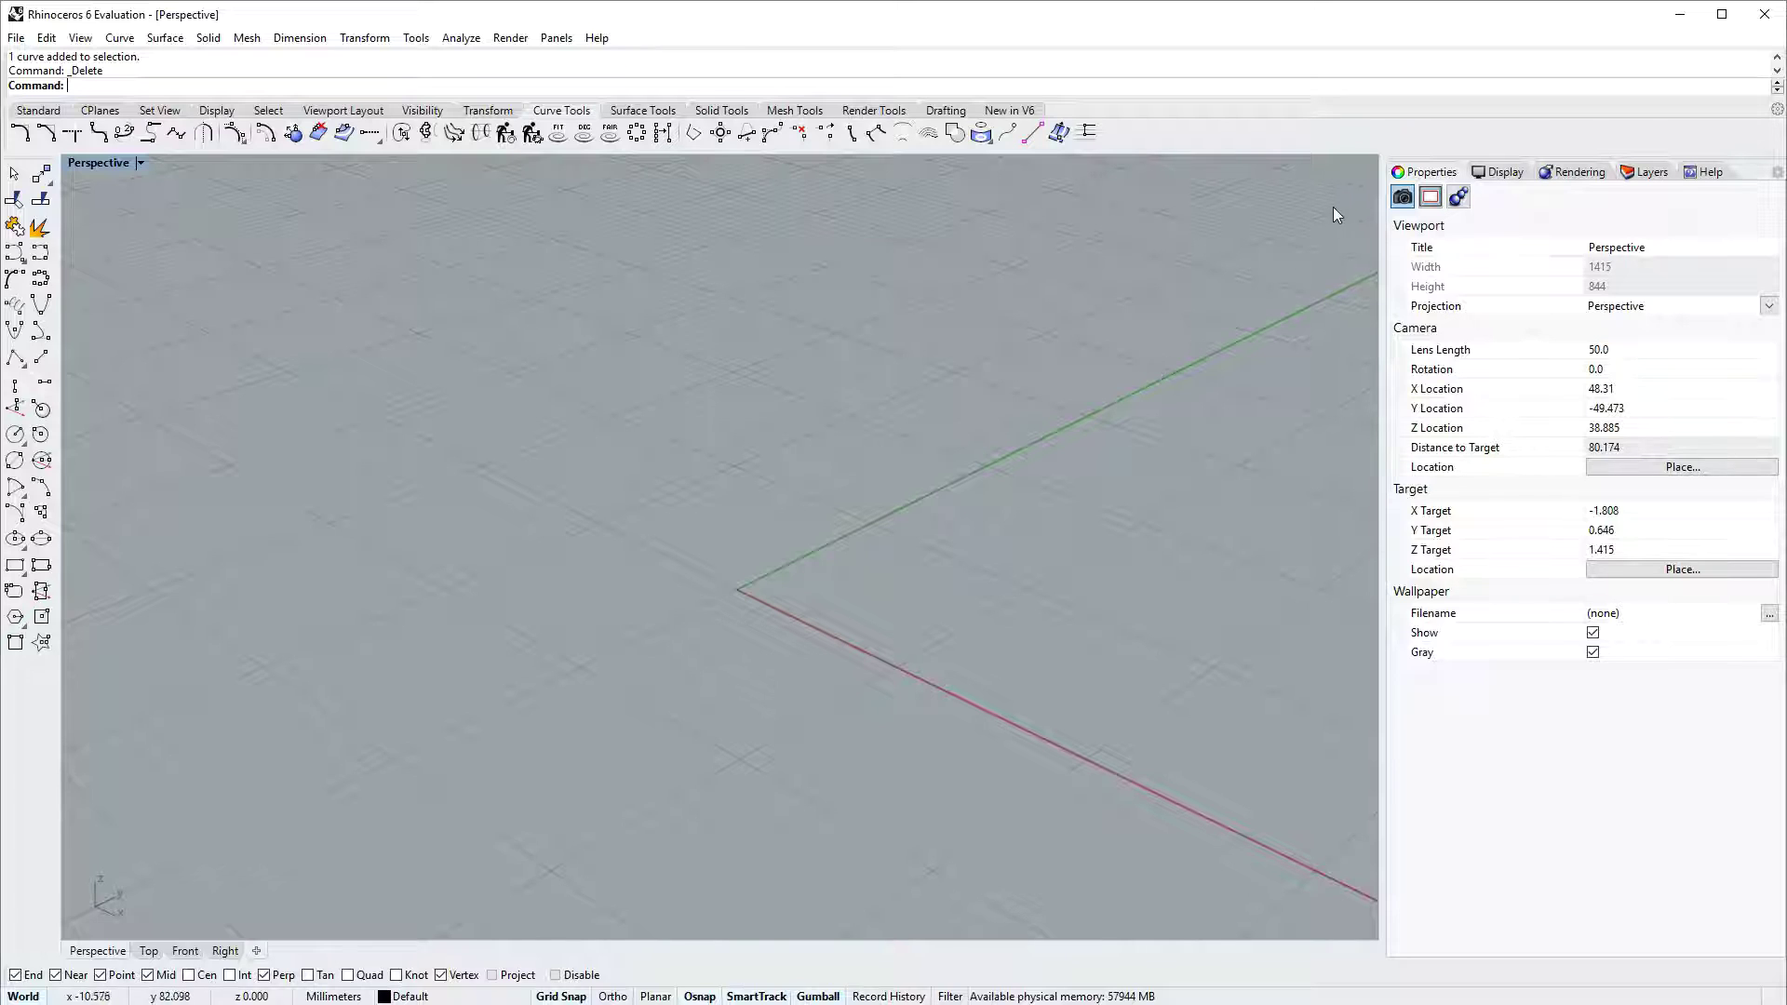
Step: Review which panels are available and which are enabled, leaving the selection as it is
right_click(1431, 176)
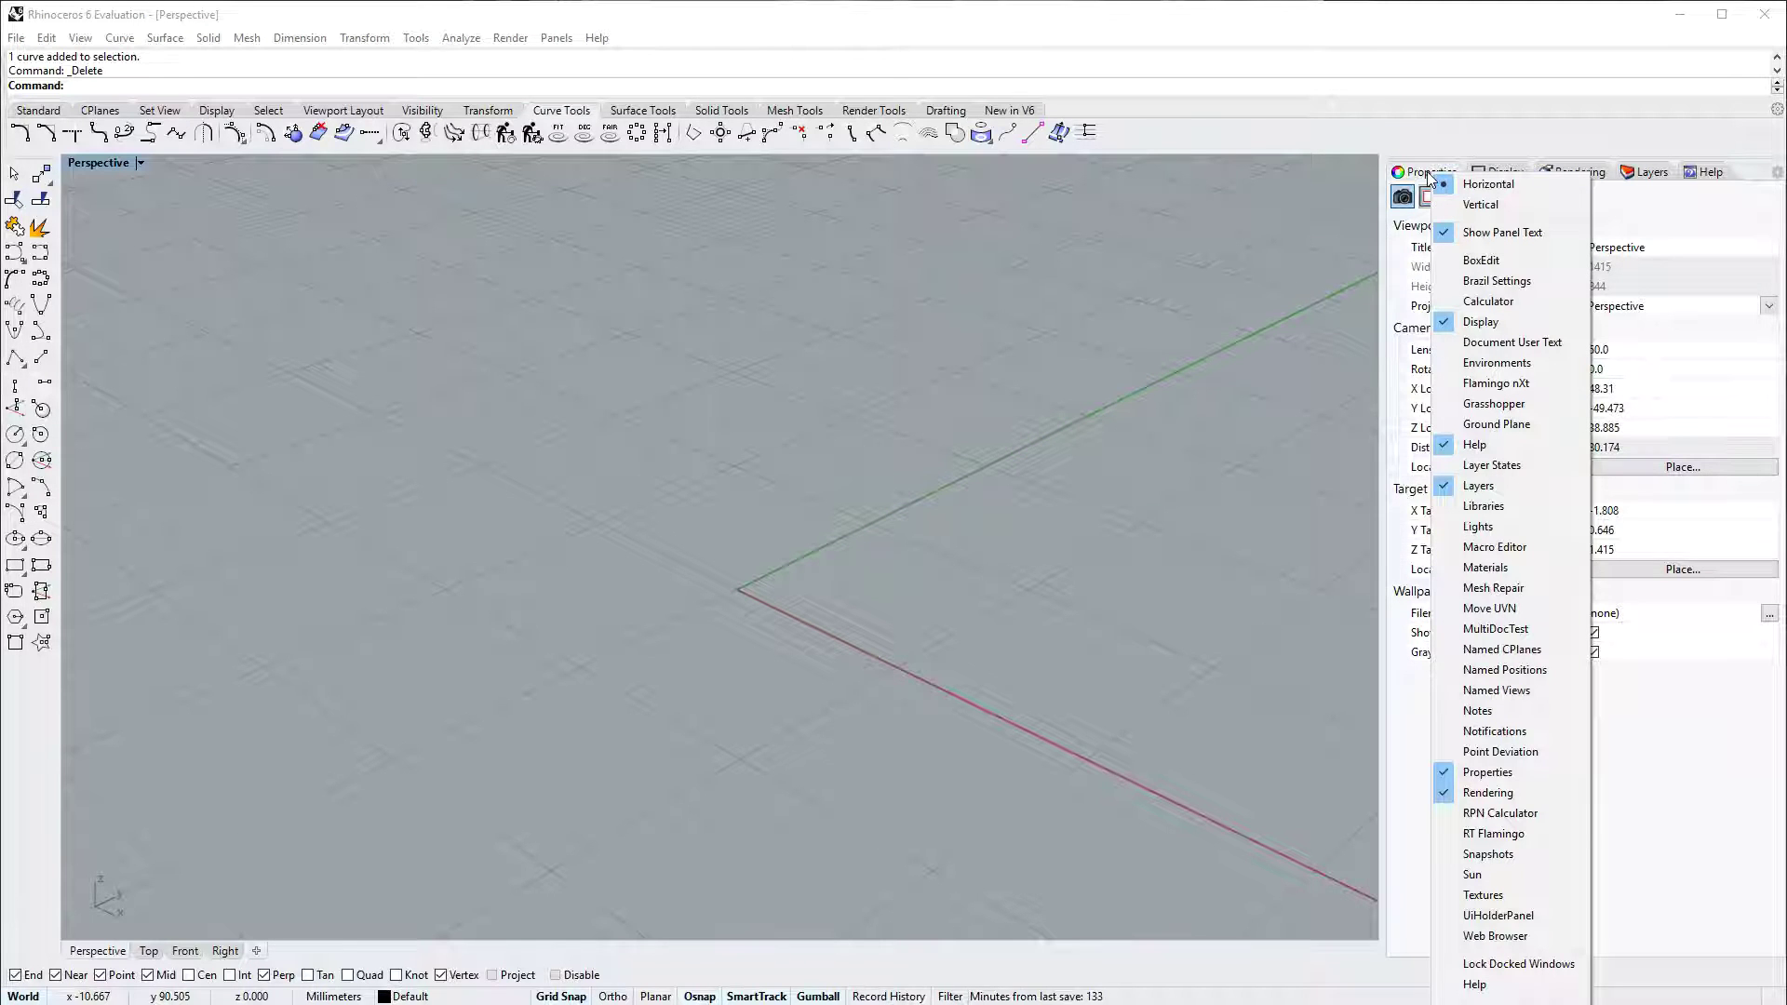
click(1319, 203)
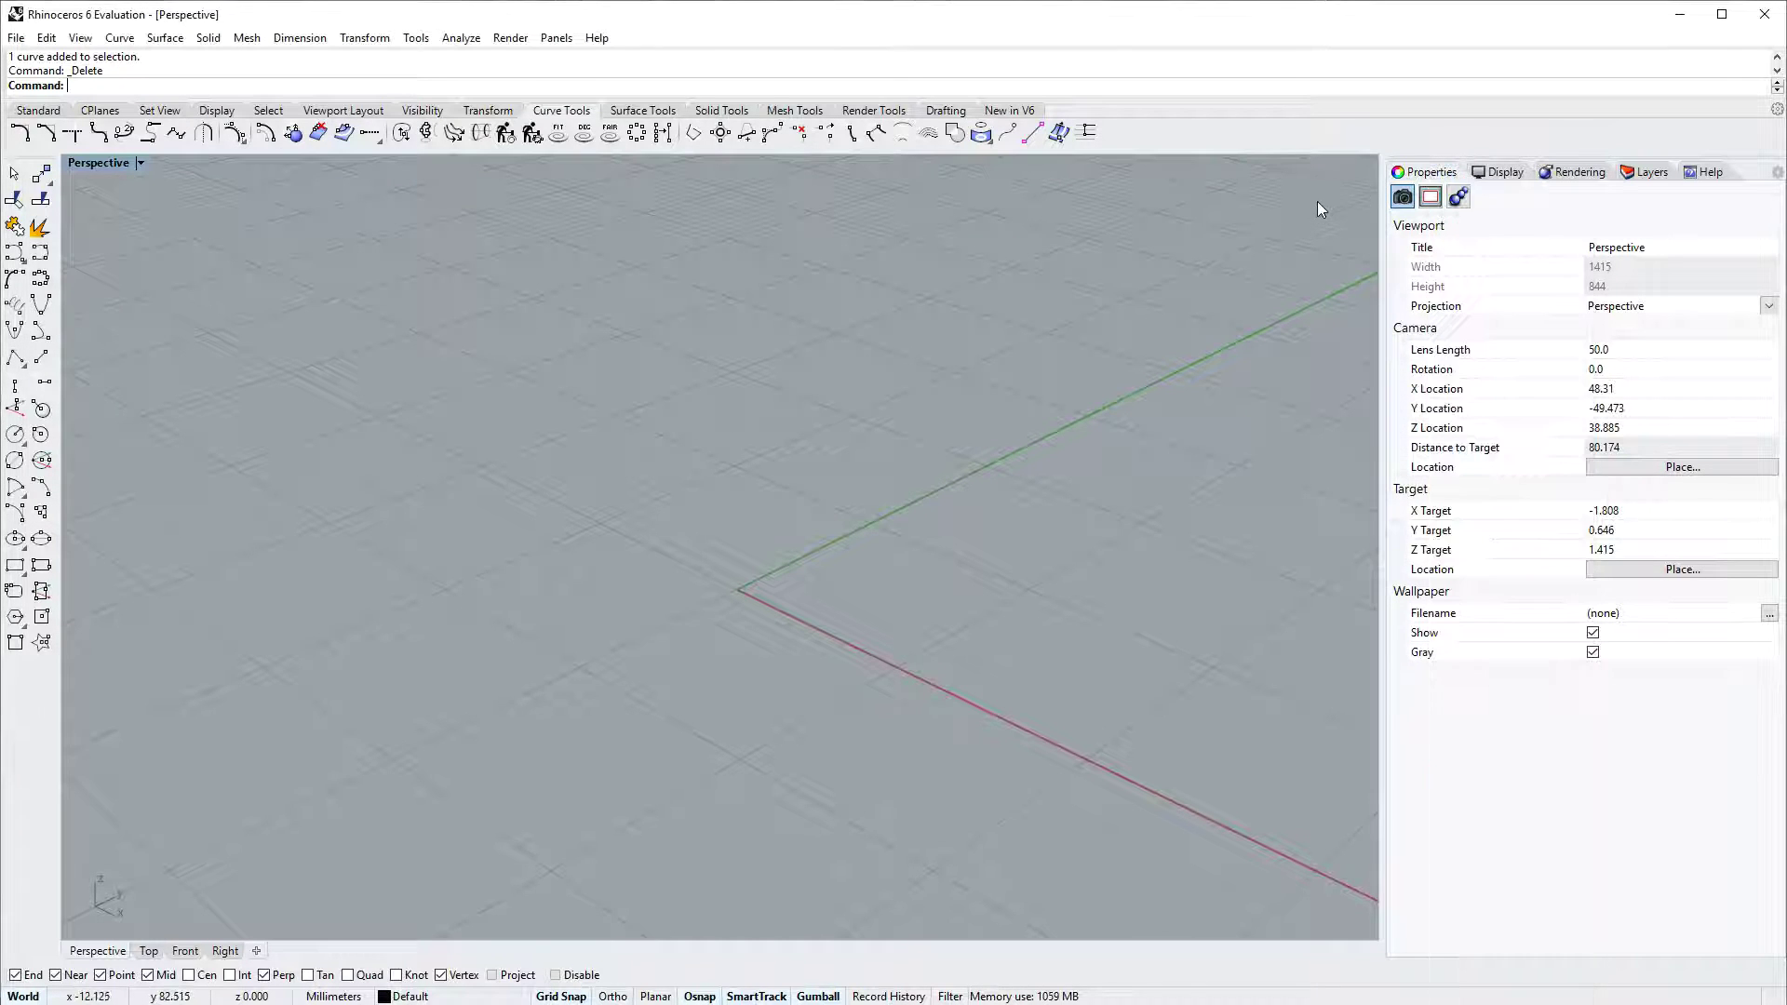
click(557, 38)
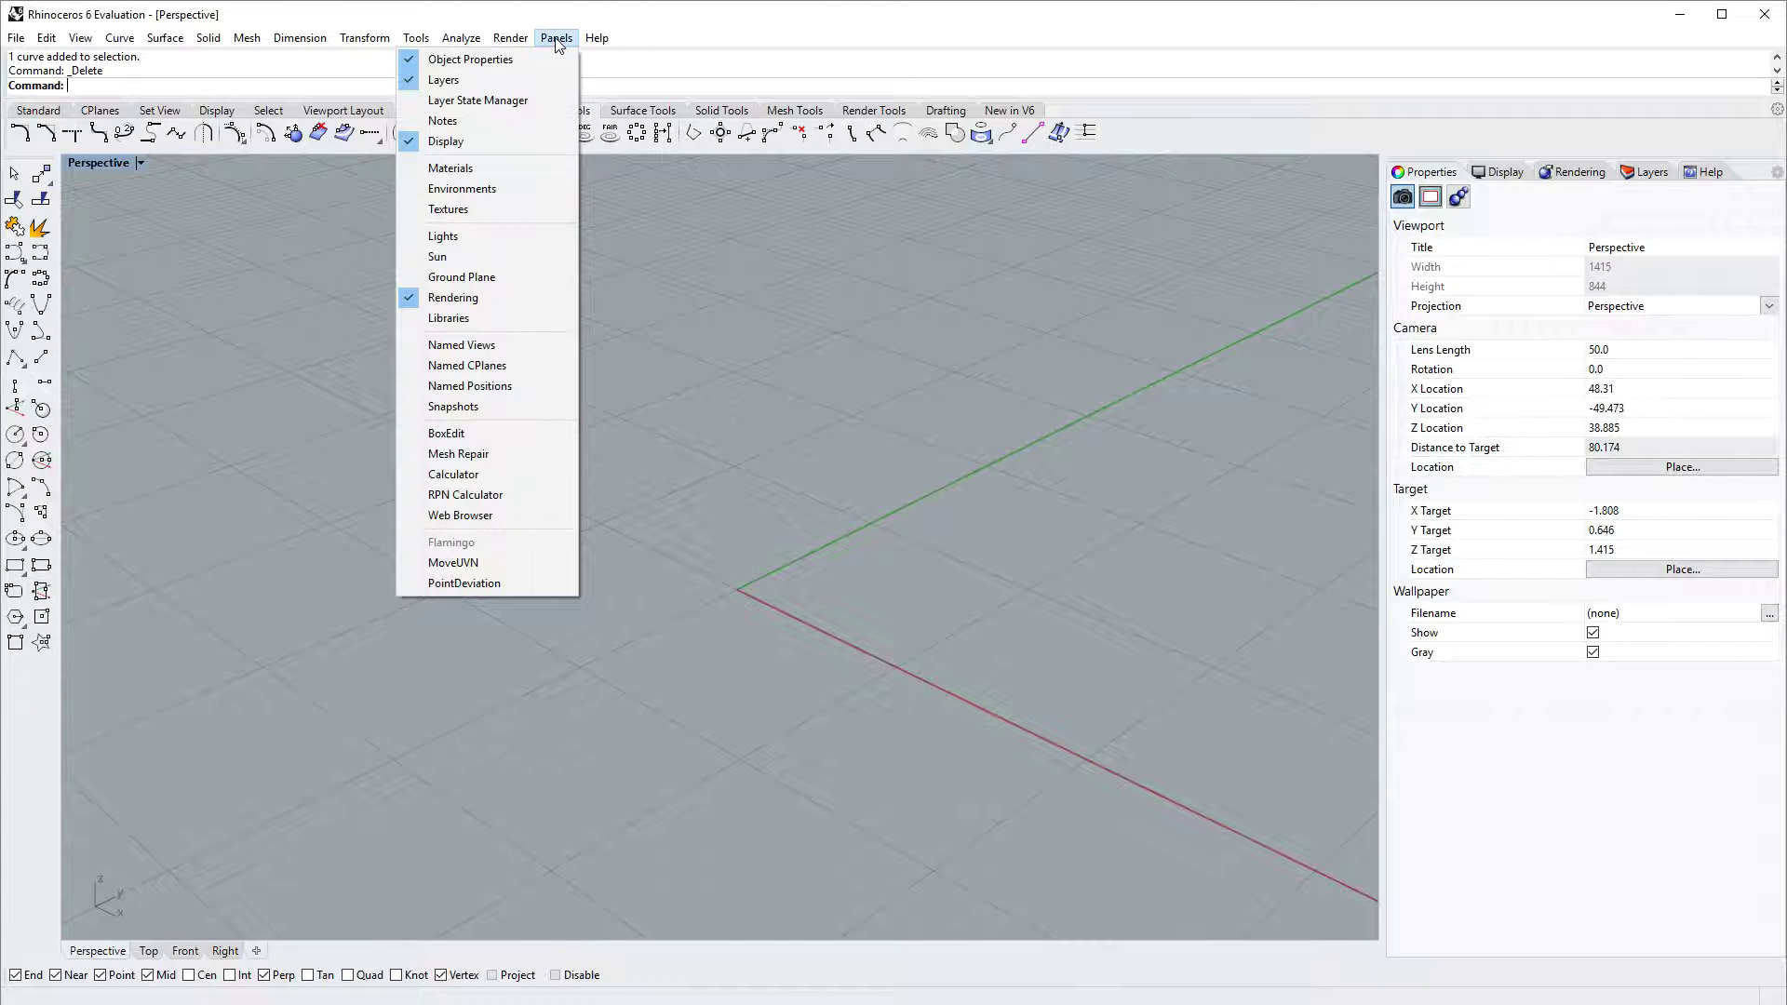
click(789, 170)
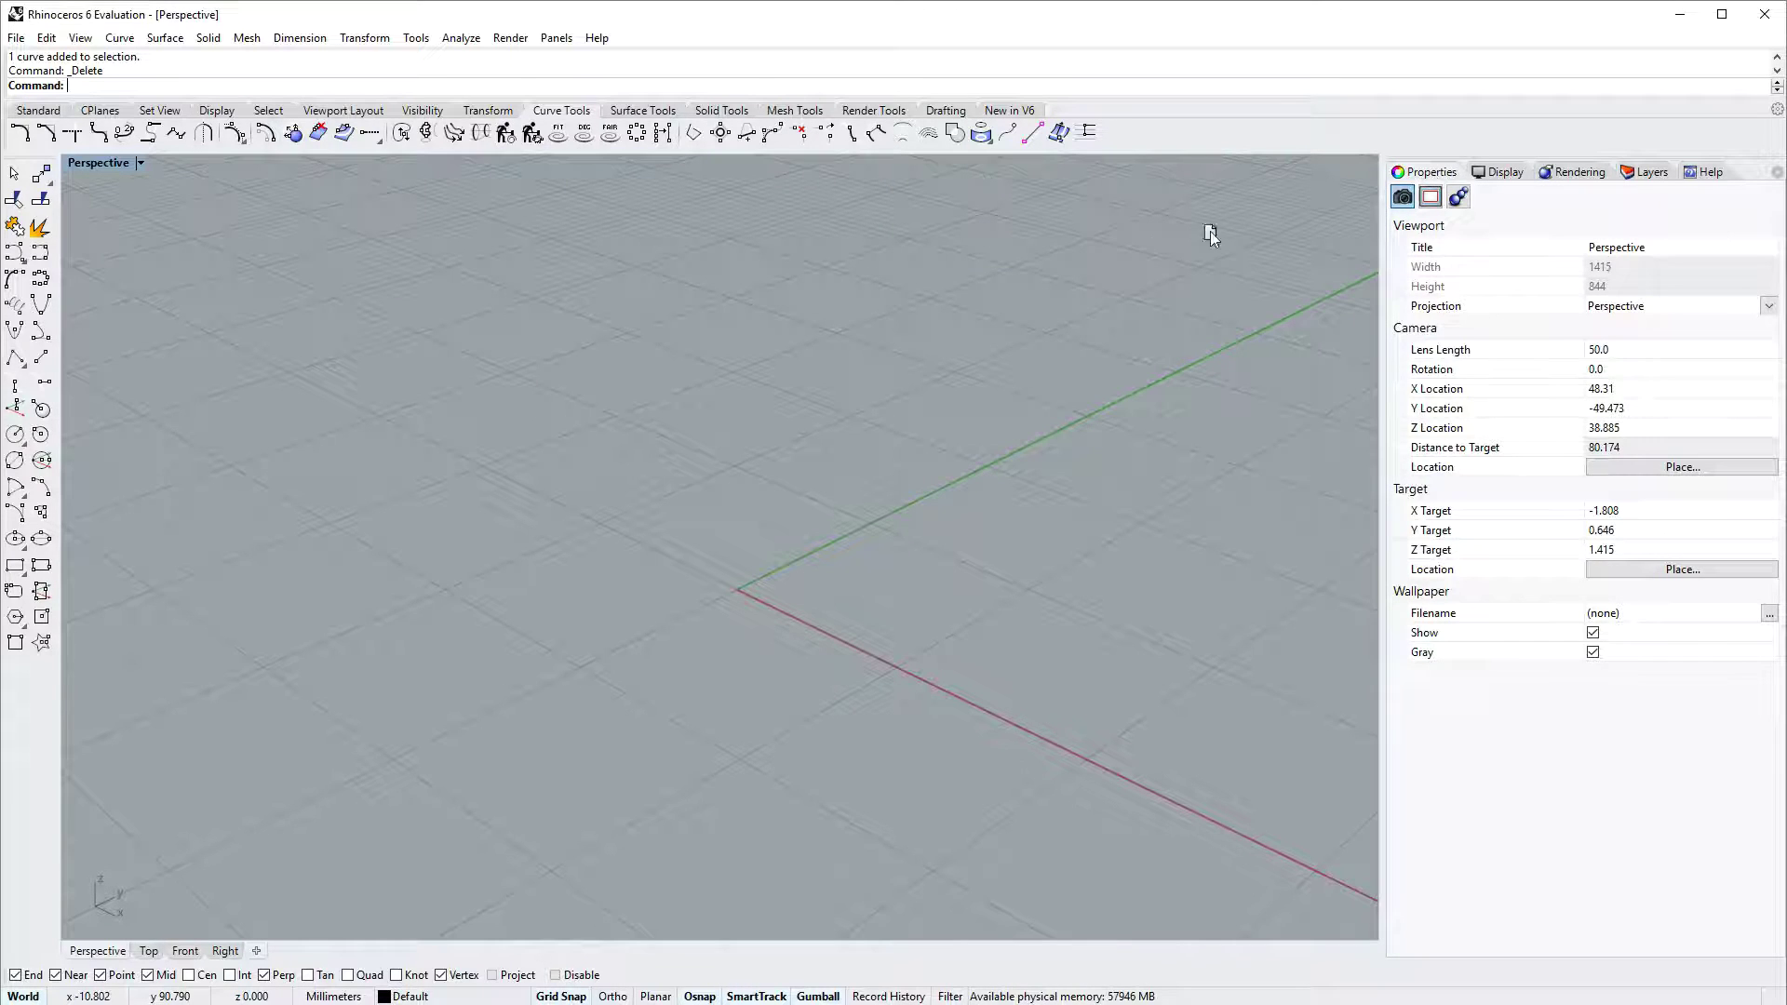
Step: Move the Properties panel out of its group into its own docked column and return it to the group
drag(1210, 231, 997, 292)
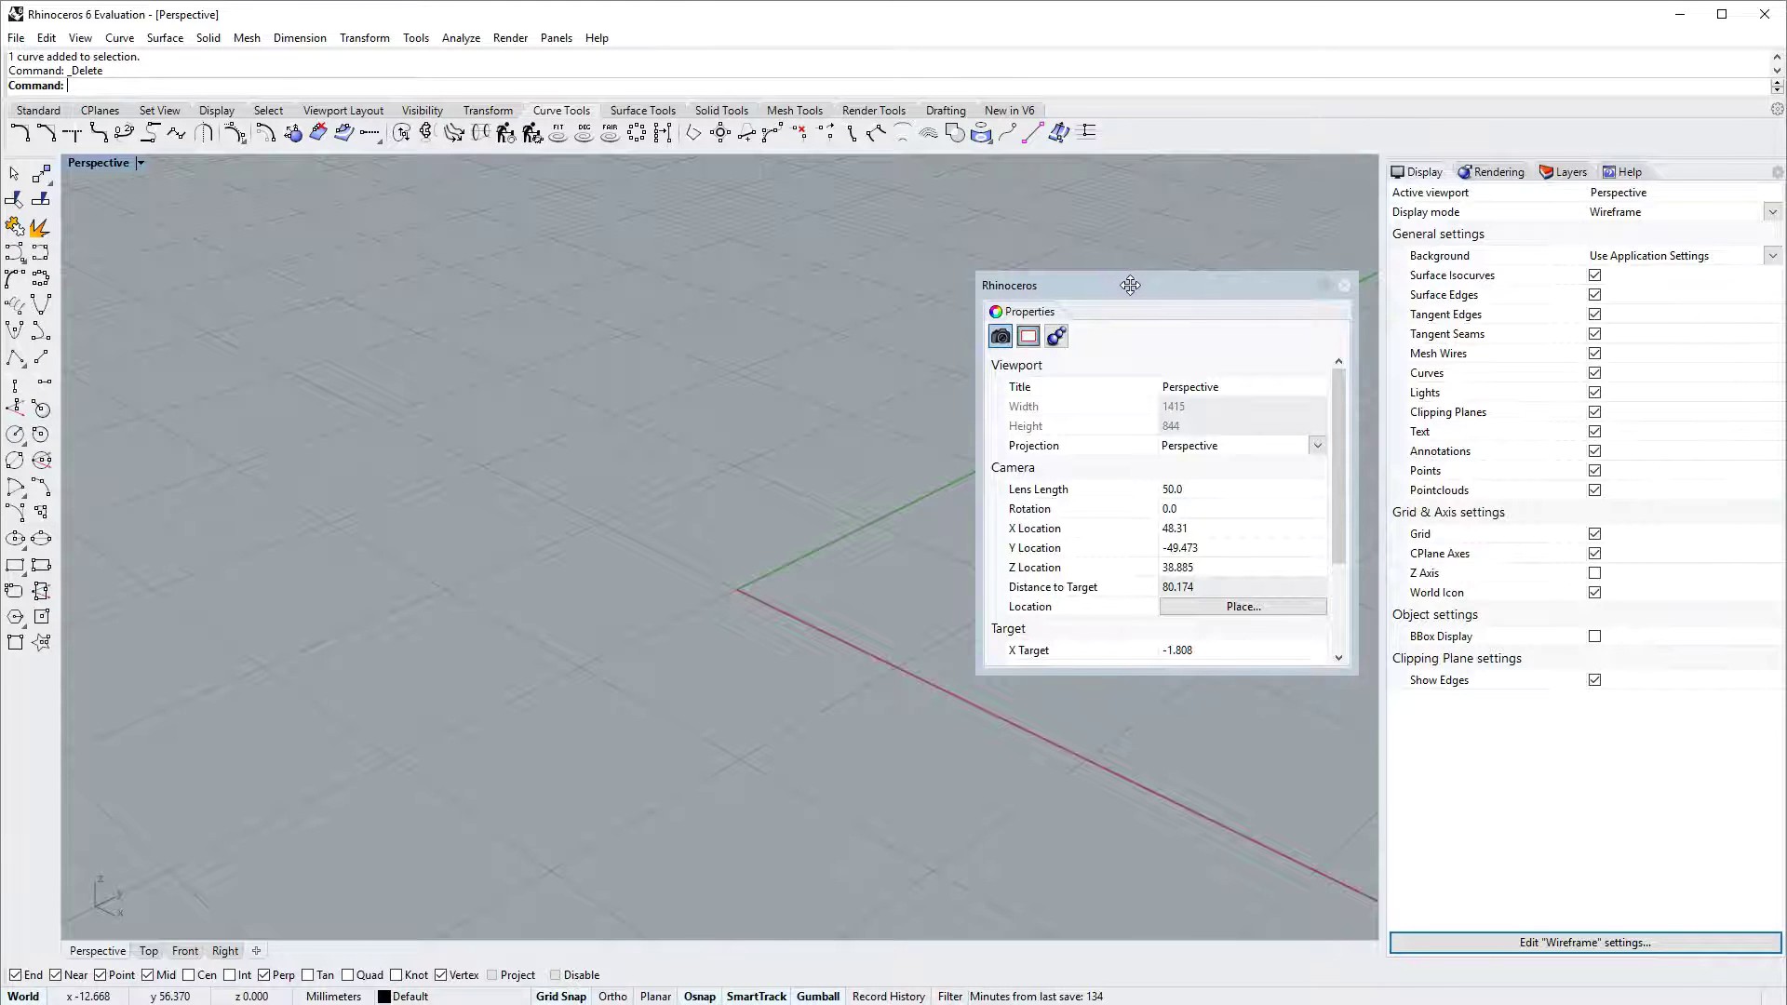
drag(1137, 285, 1373, 240)
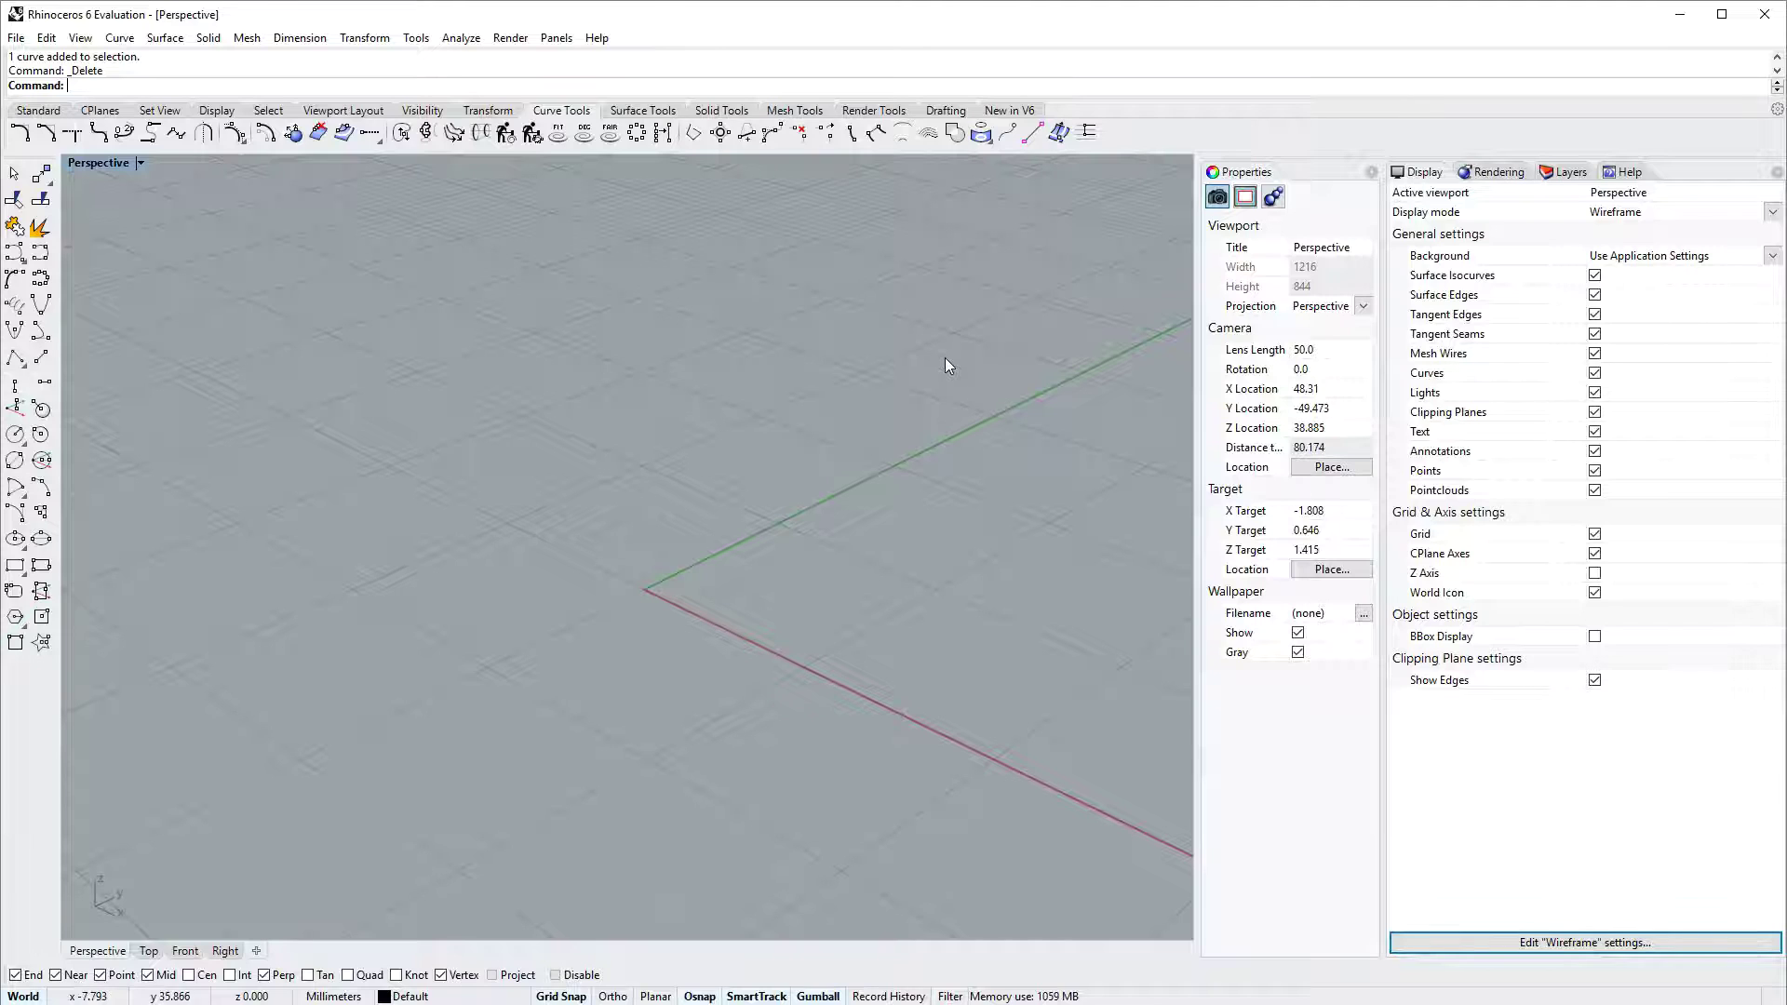
drag(1242, 173, 1440, 174)
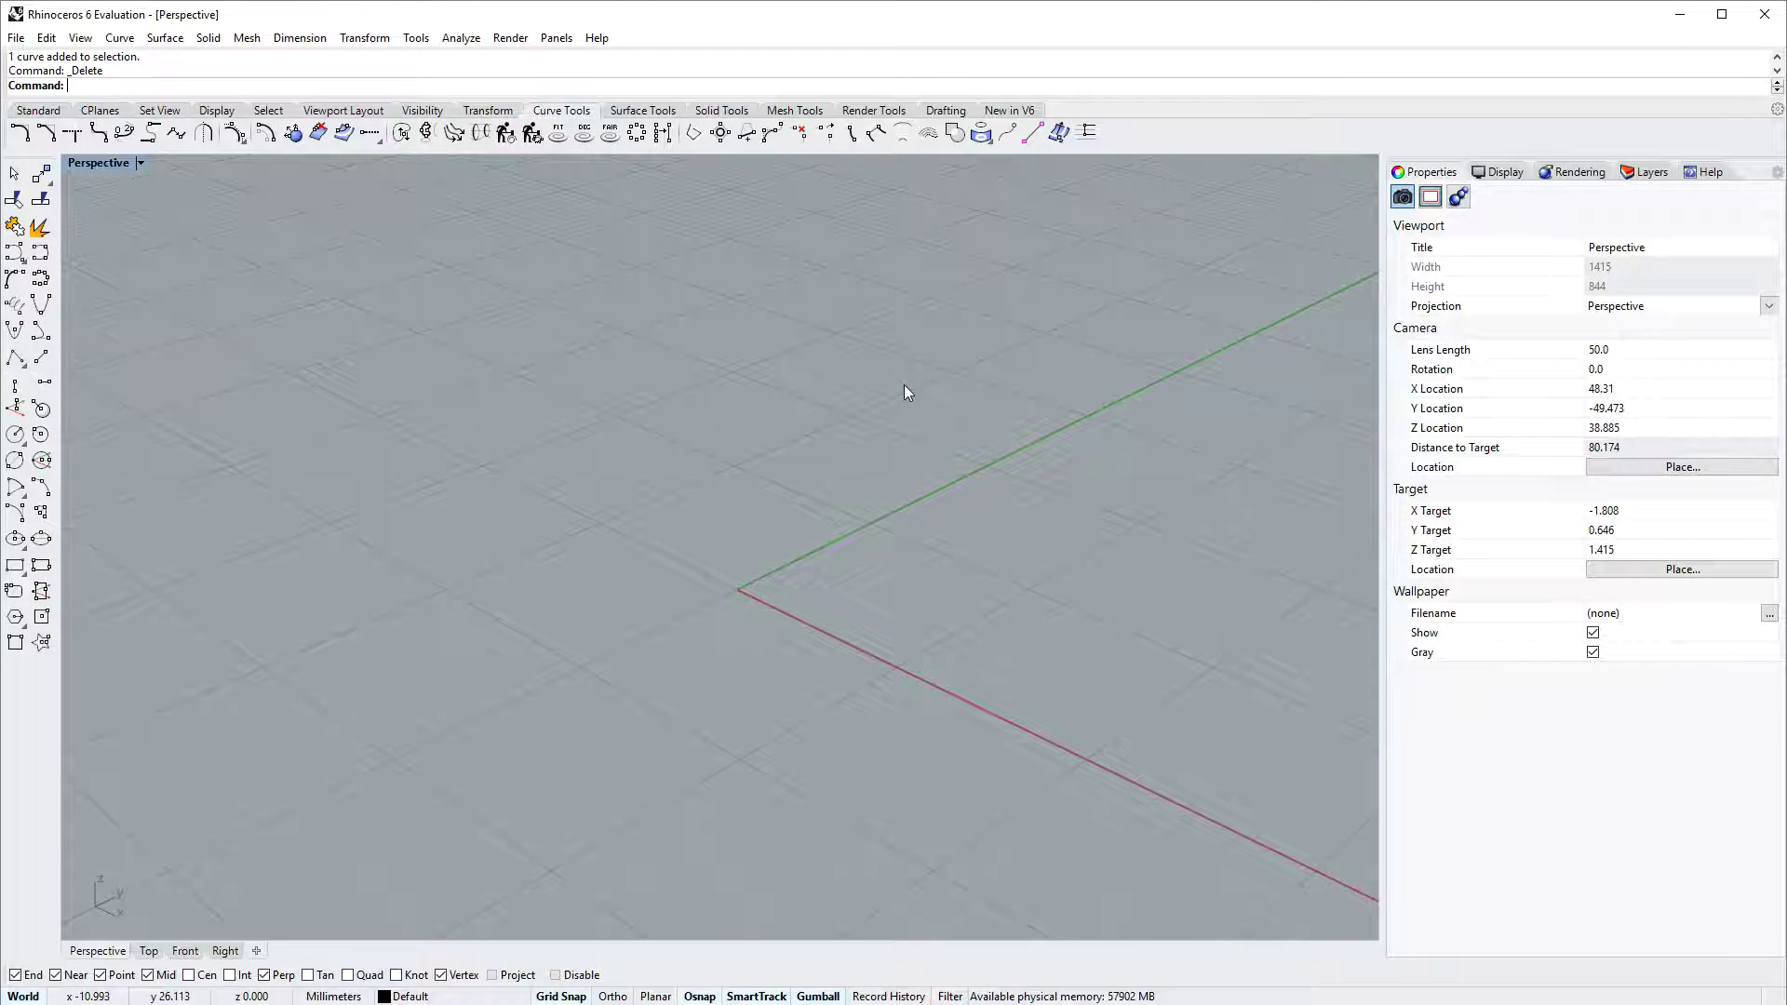
Step: Review the Perspective viewport's display modes and its Set View and Set CPlane options
click(140, 164)
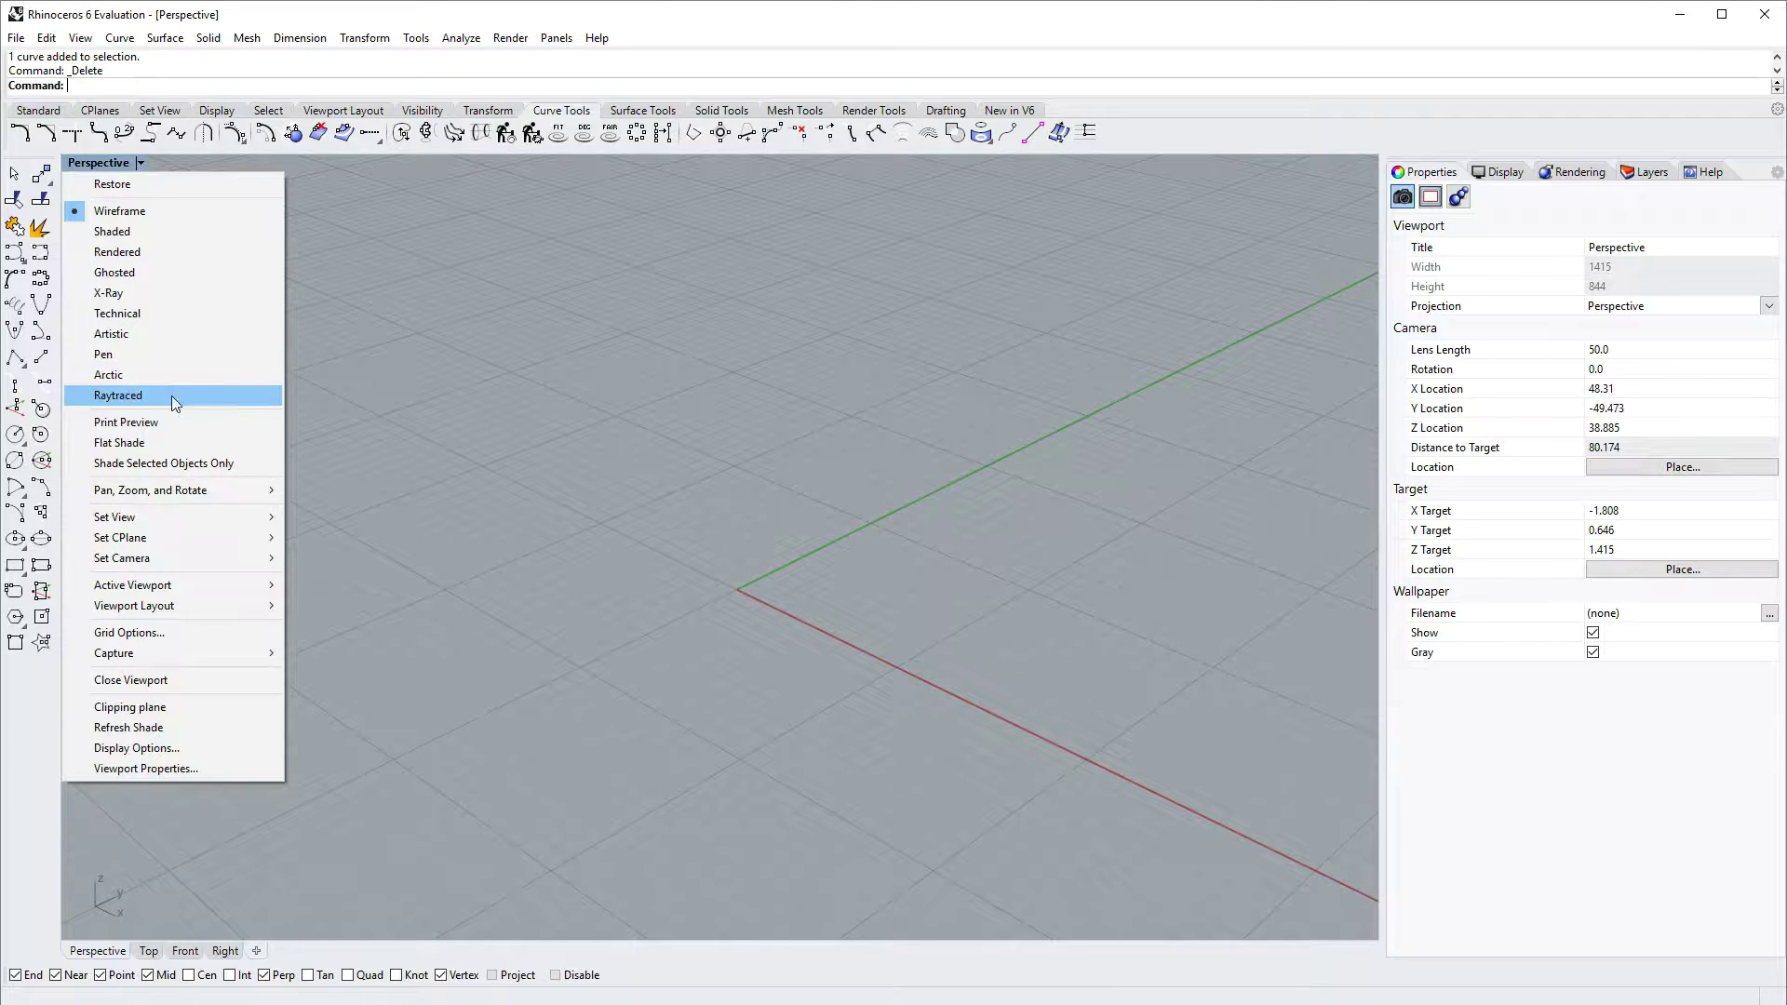
mouse_move(203, 514)
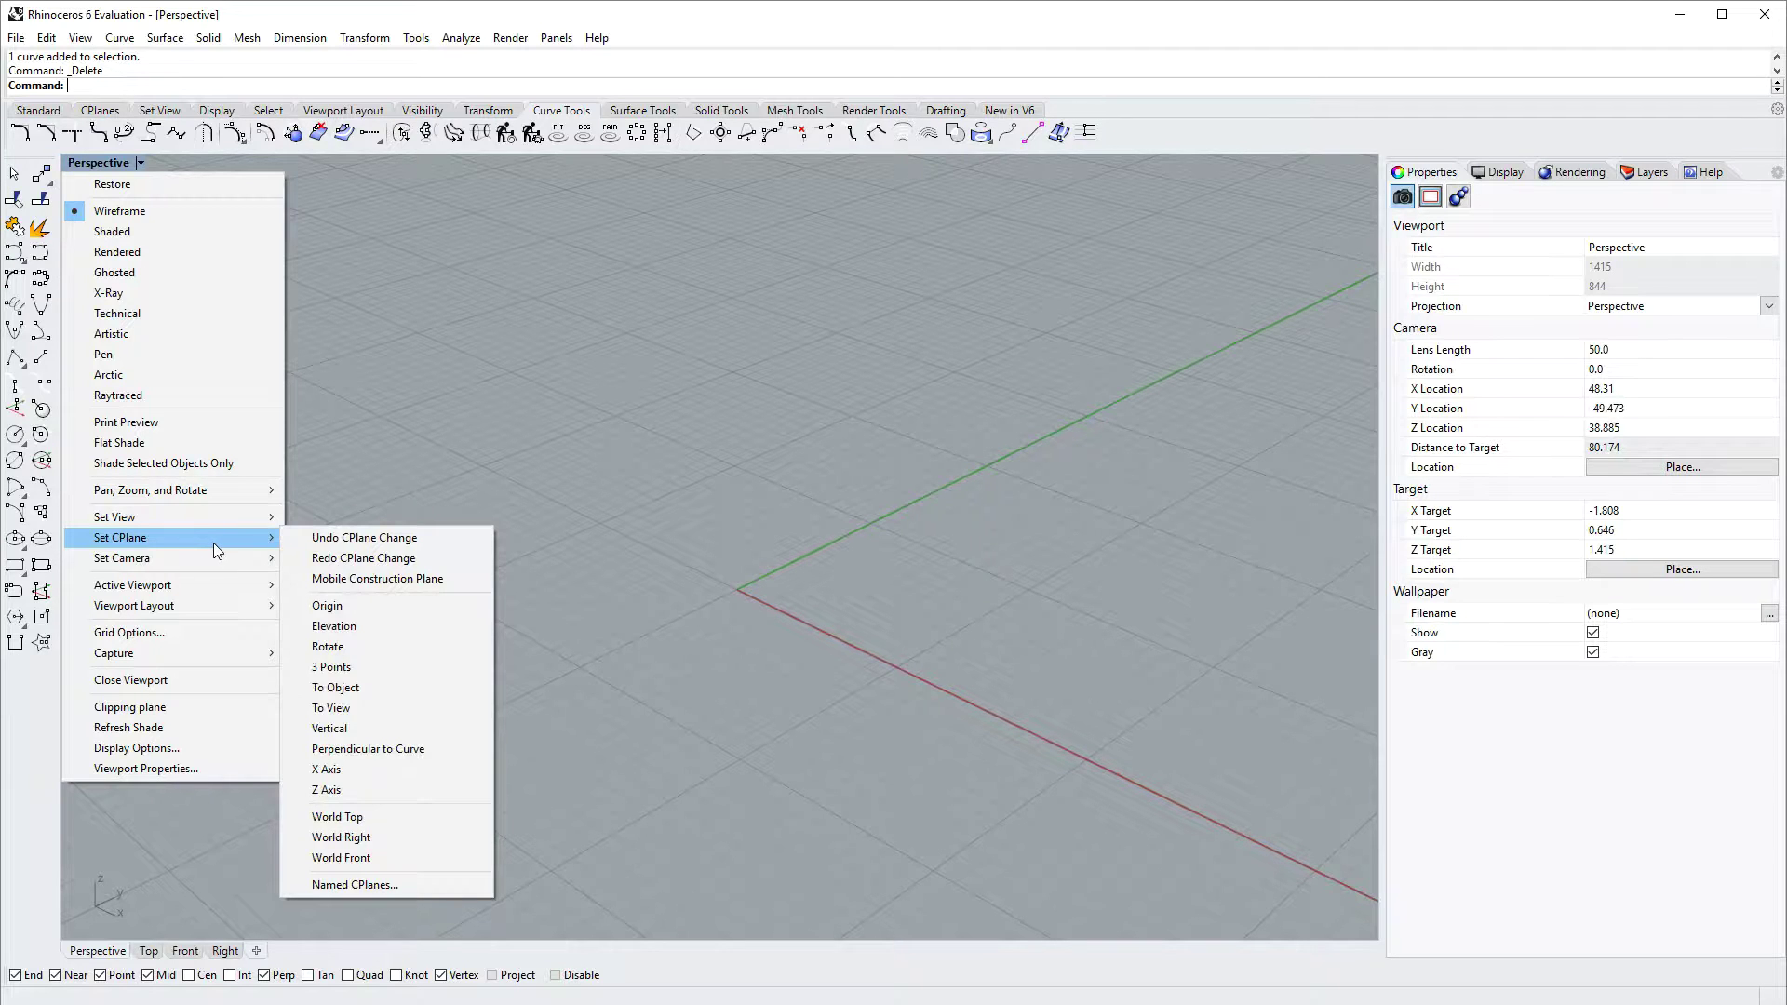
click(541, 419)
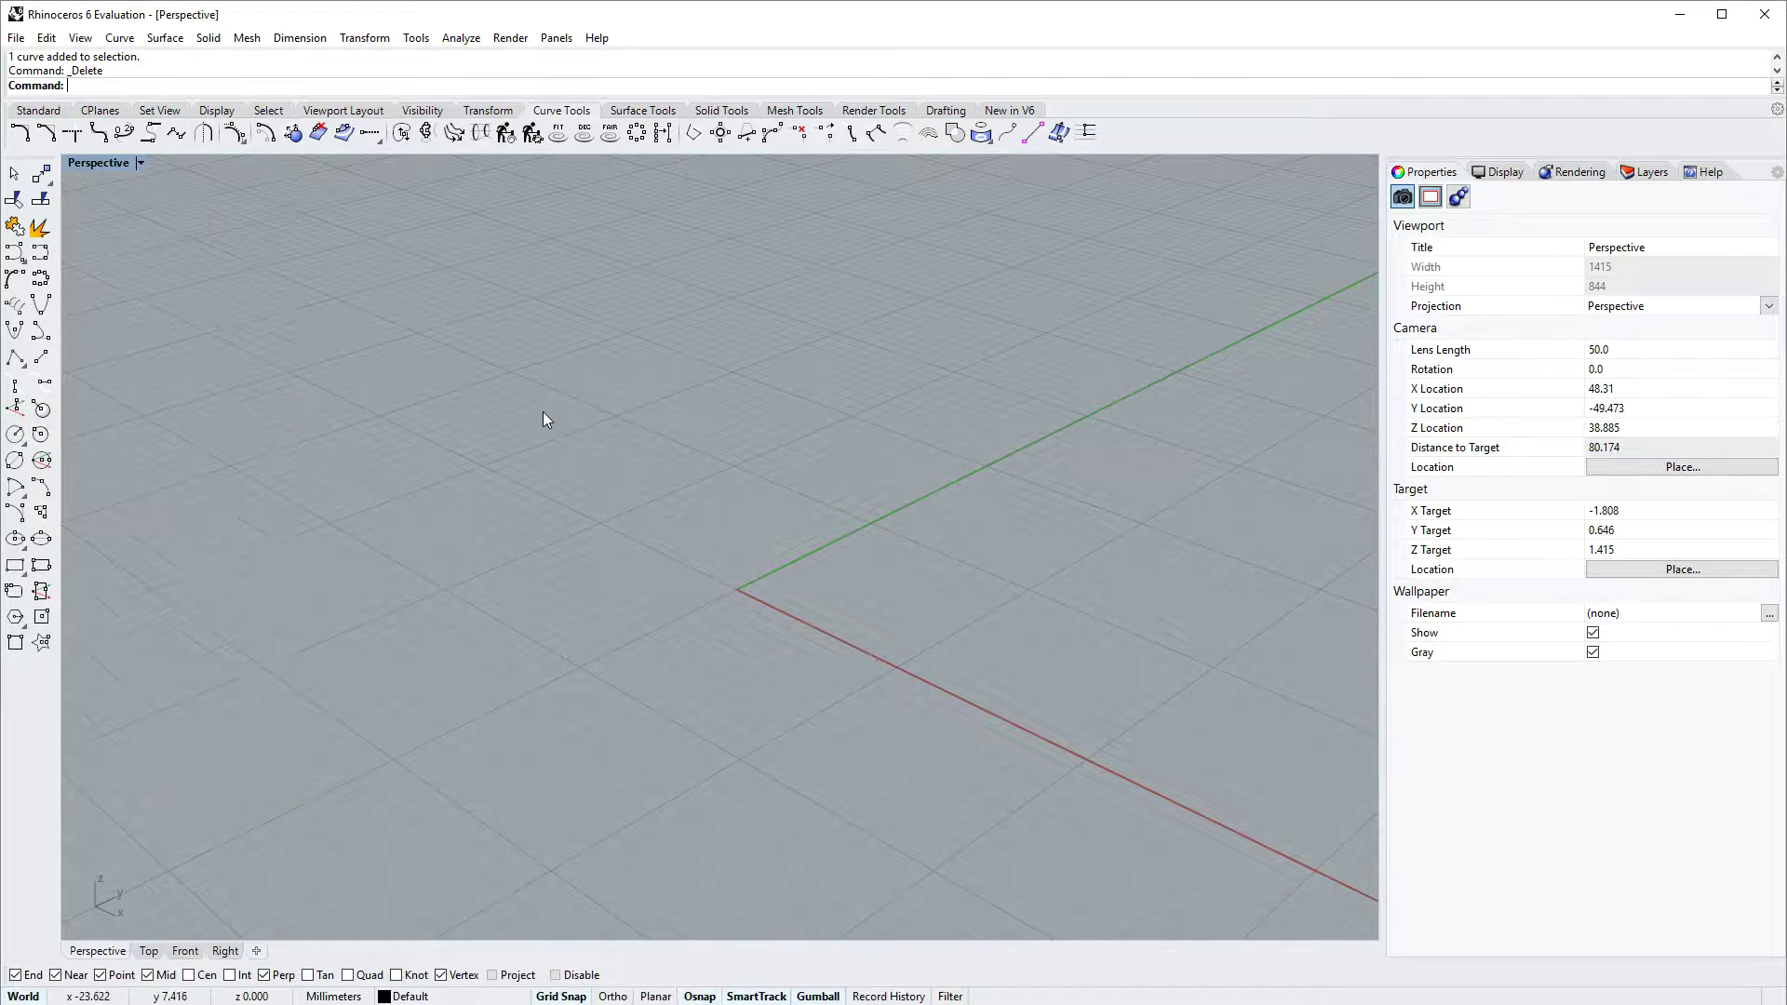